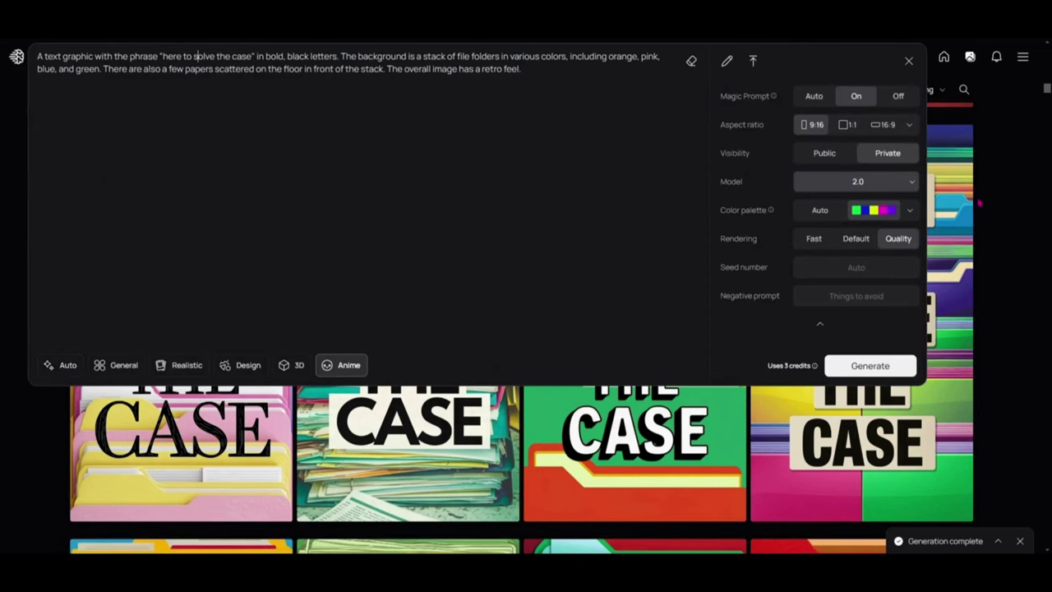
Step: Set the style to General for the "here to solve the case" prompt and close the prompt settings
key("Escape")
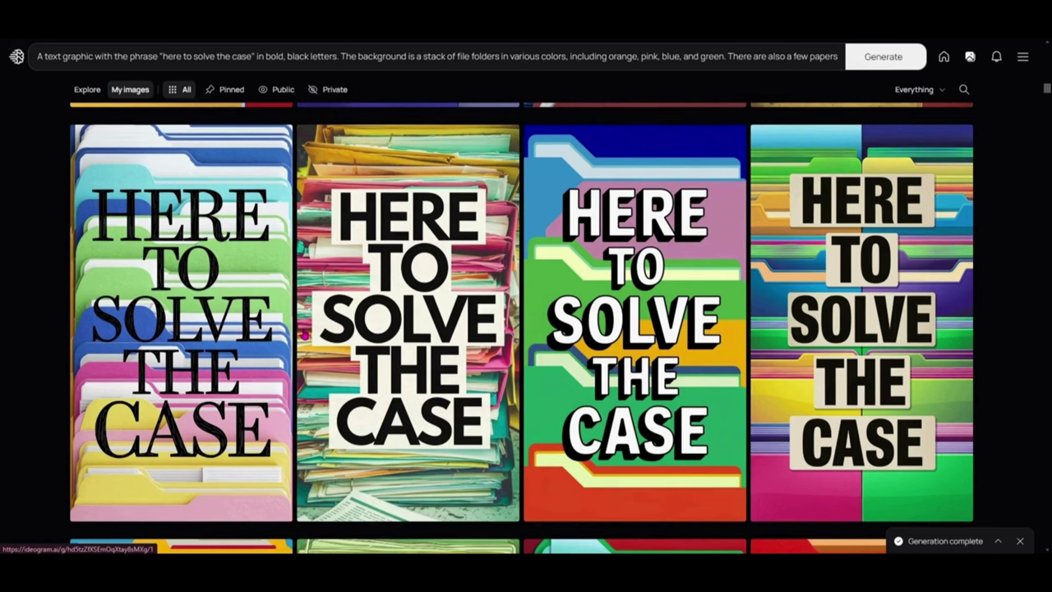
scroll(304, 336, "up", 1)
scroll(297, 356, "up", 5)
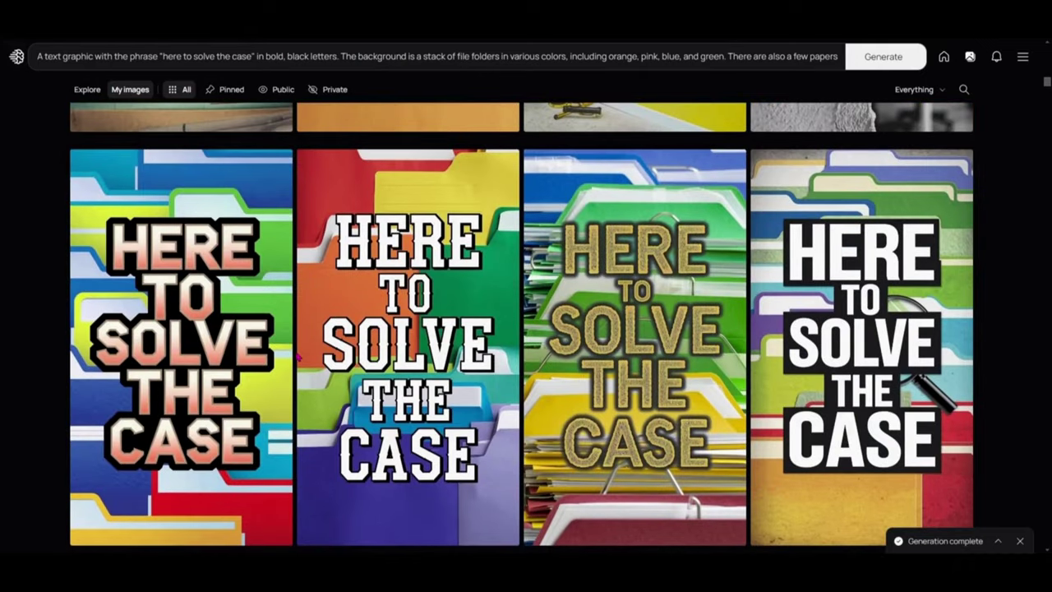
scroll(297, 356, "down", 1)
scroll(298, 317, "up", 1)
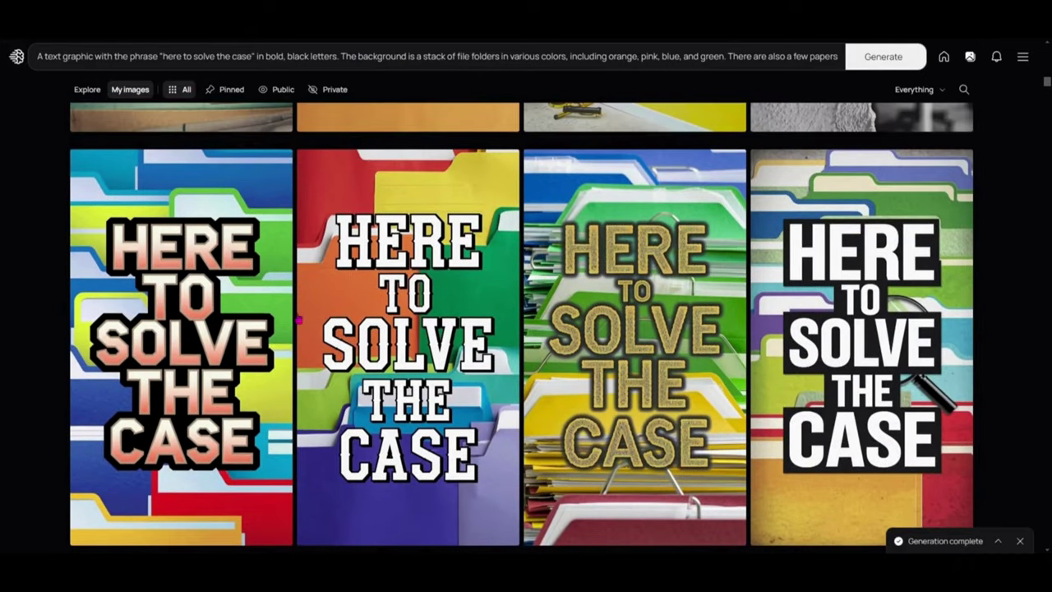
left_click(252, 54)
left_click(121, 366)
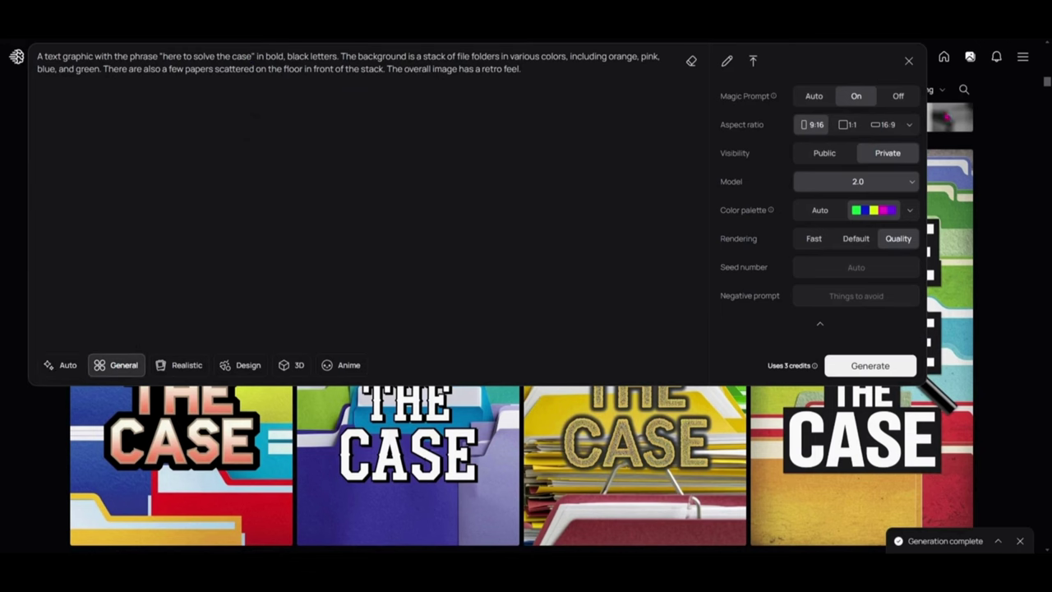
left_click(908, 61)
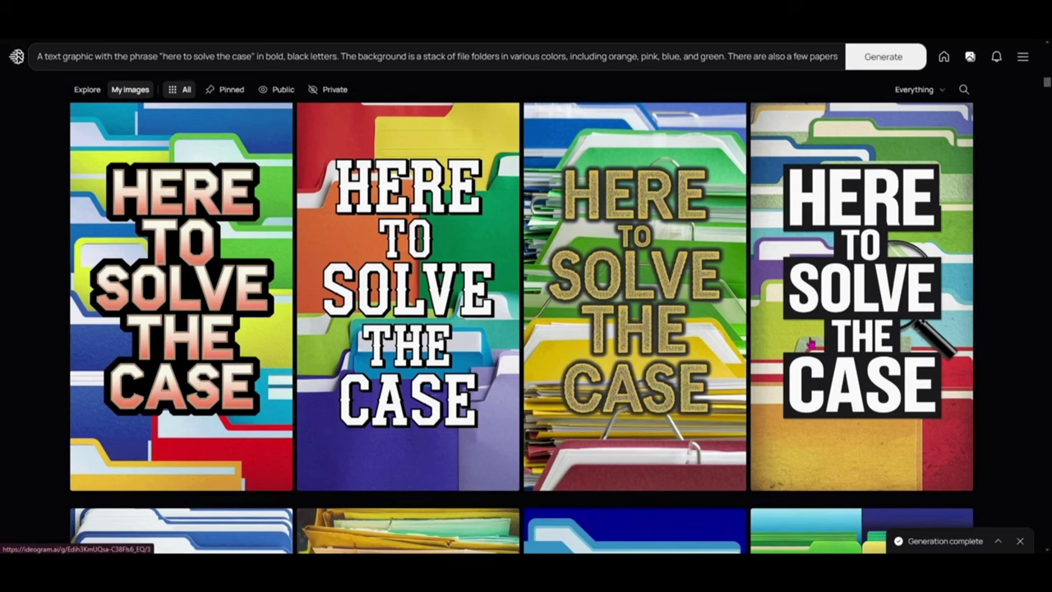
Step: Compare lettering and folder backgrounds across the four General-style "Here to solve the case" images
scroll(853, 389, "up", 1)
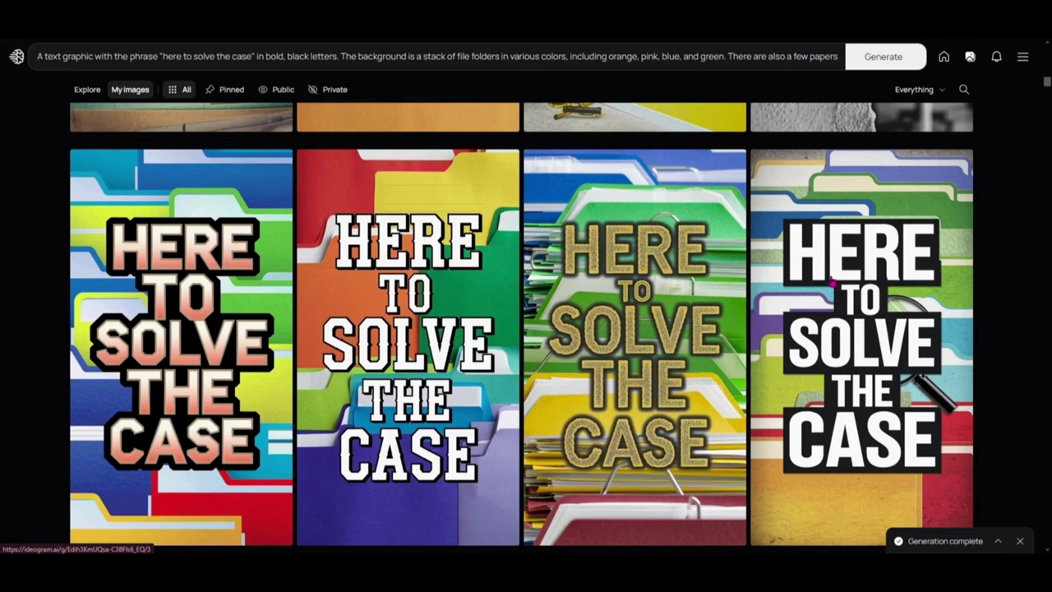
scroll(681, 428, "down", 1)
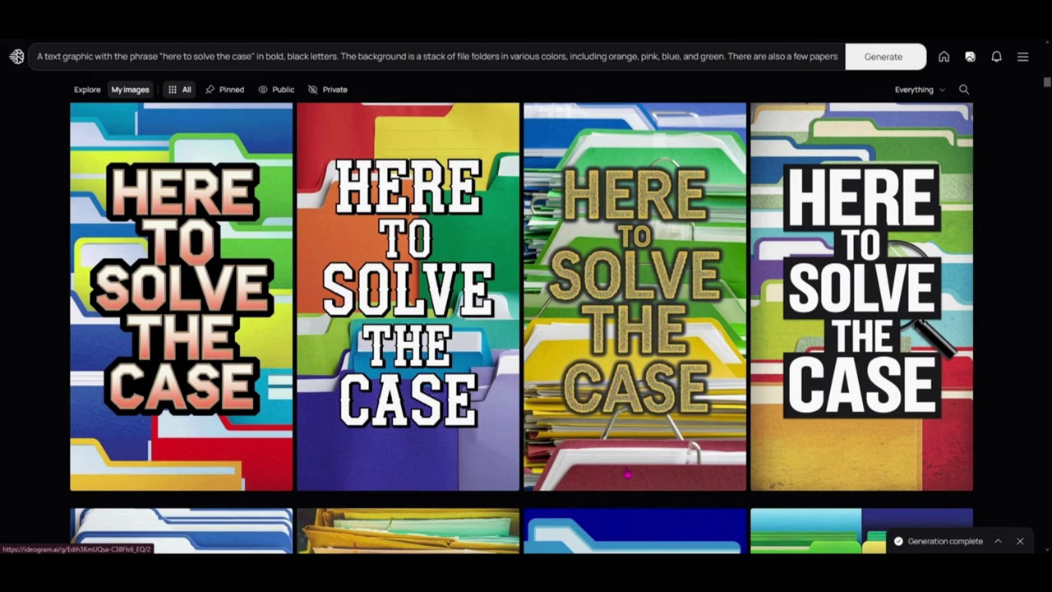
scroll(645, 316, "up", 1)
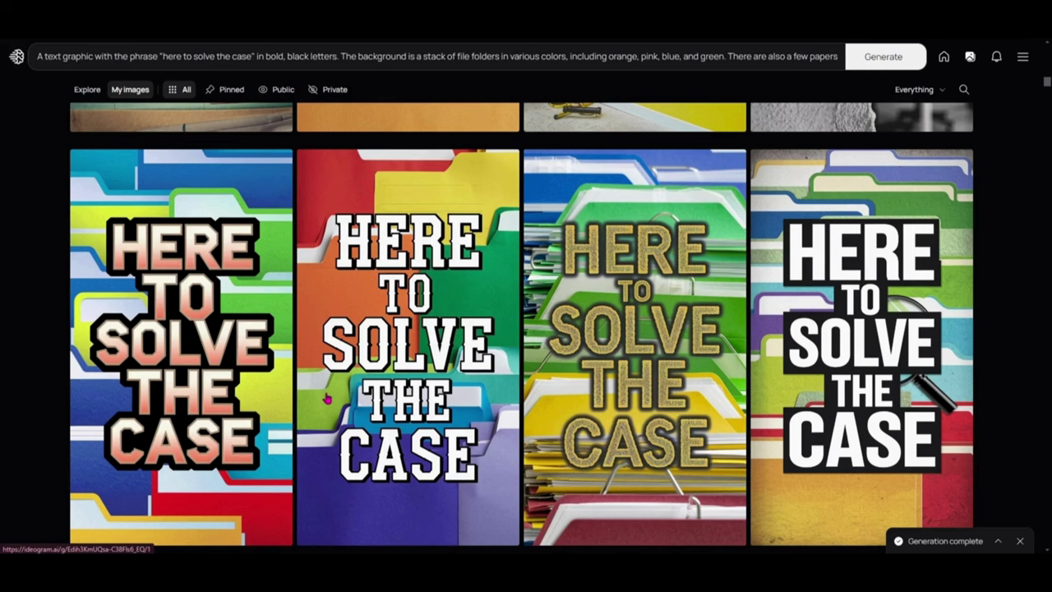
scroll(575, 435, "up", 1)
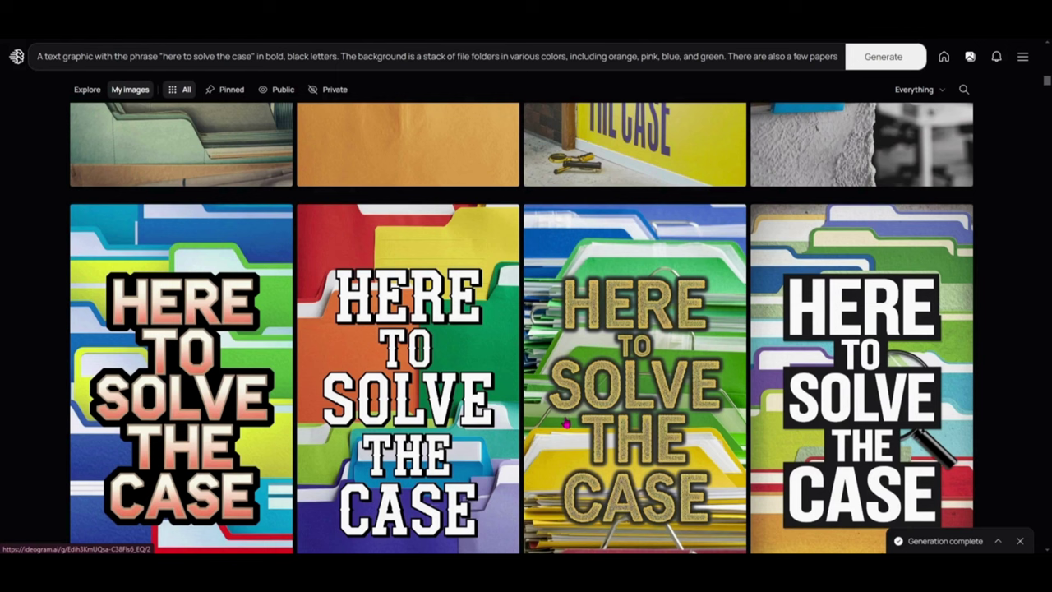
Step: View the batch above the General-style images, check the Realistic style option in the prompt settings, and close them
scroll(568, 428, "up", 5)
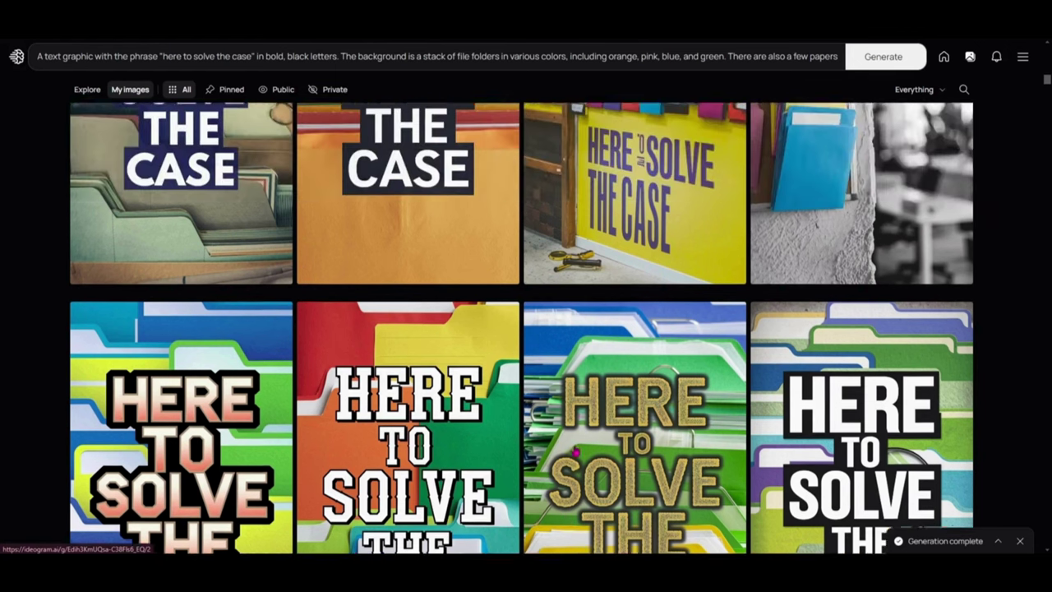
scroll(568, 463, "down", 1)
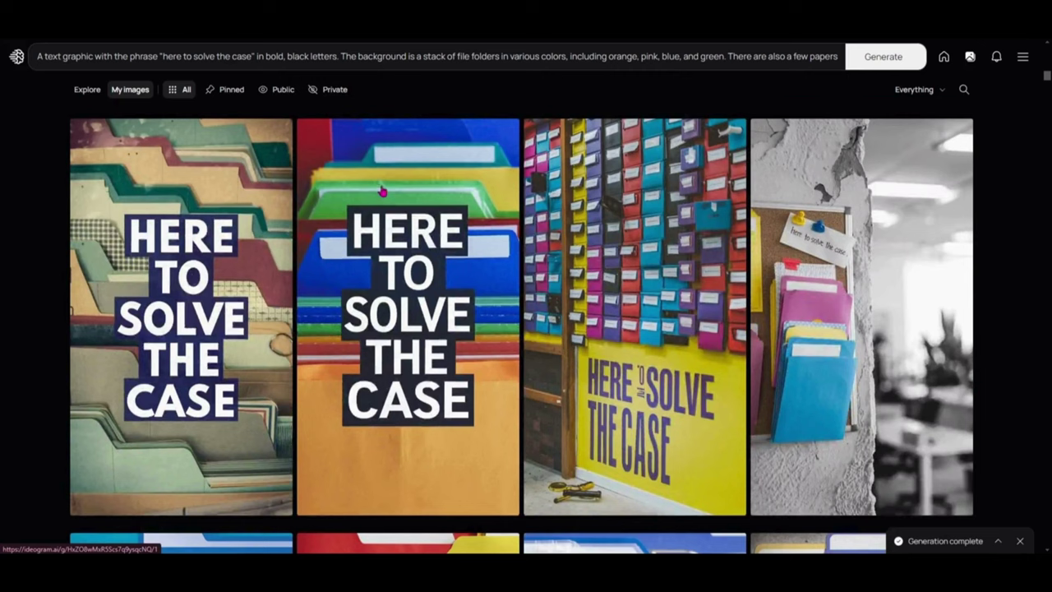
left_click(359, 57)
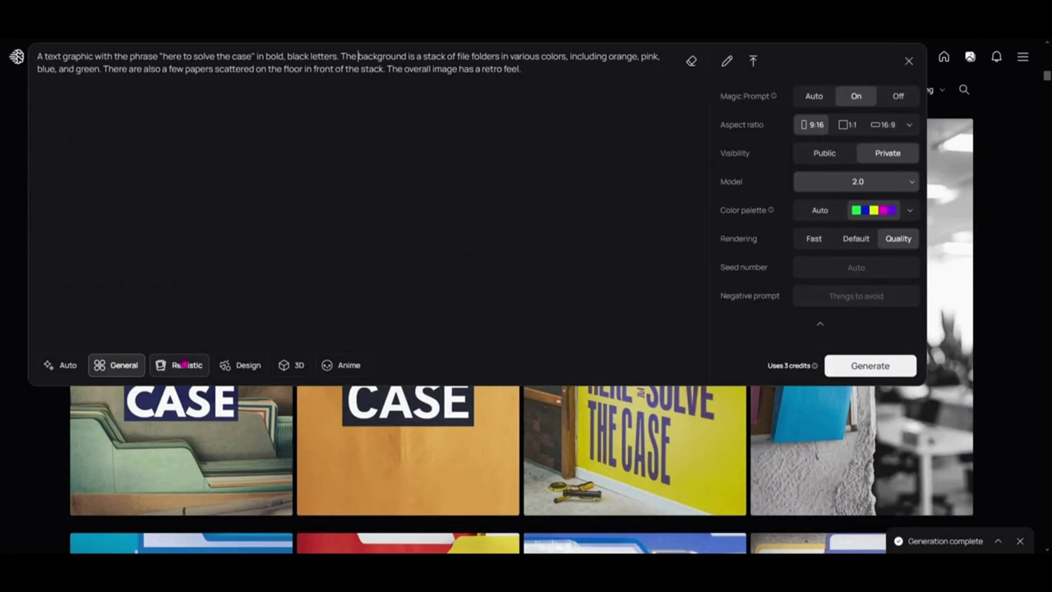
left_click(35, 453)
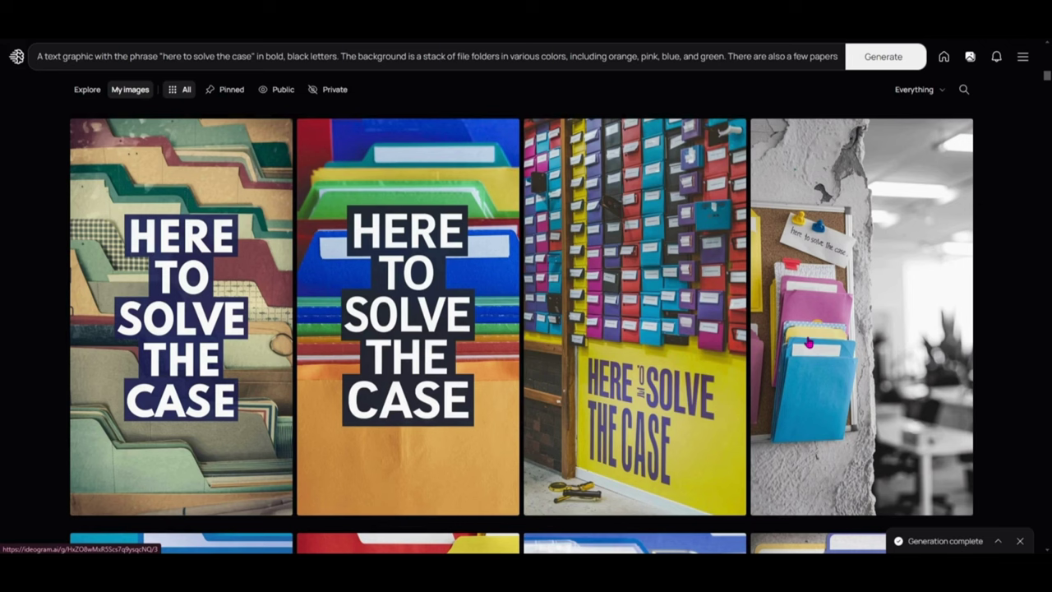
Step: Set the prompt's style to Design and close the prompt settings without generating new images
scroll(832, 320, "up", 3)
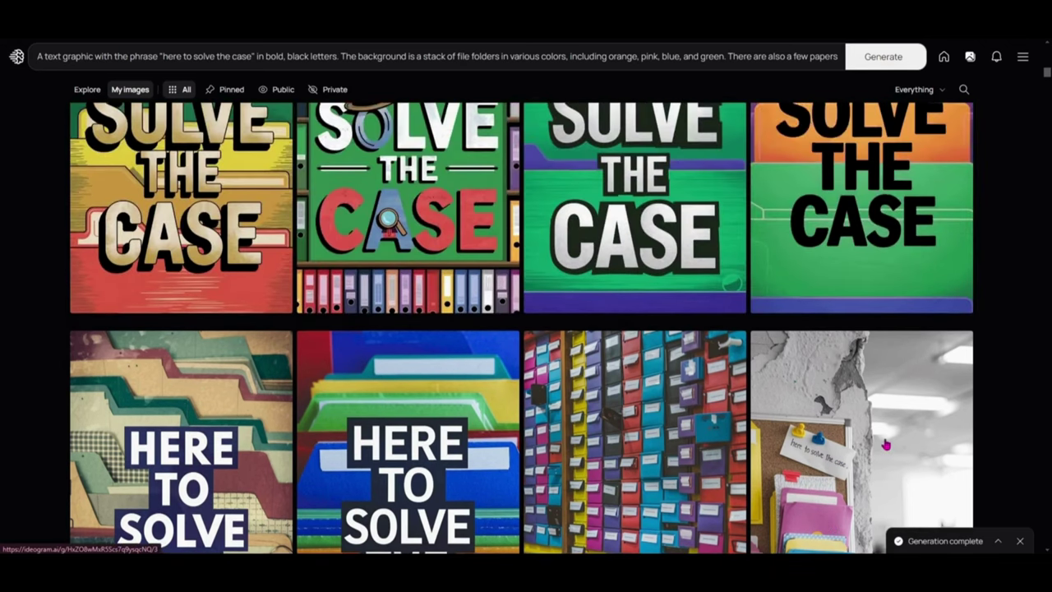
scroll(886, 444, "up", 5)
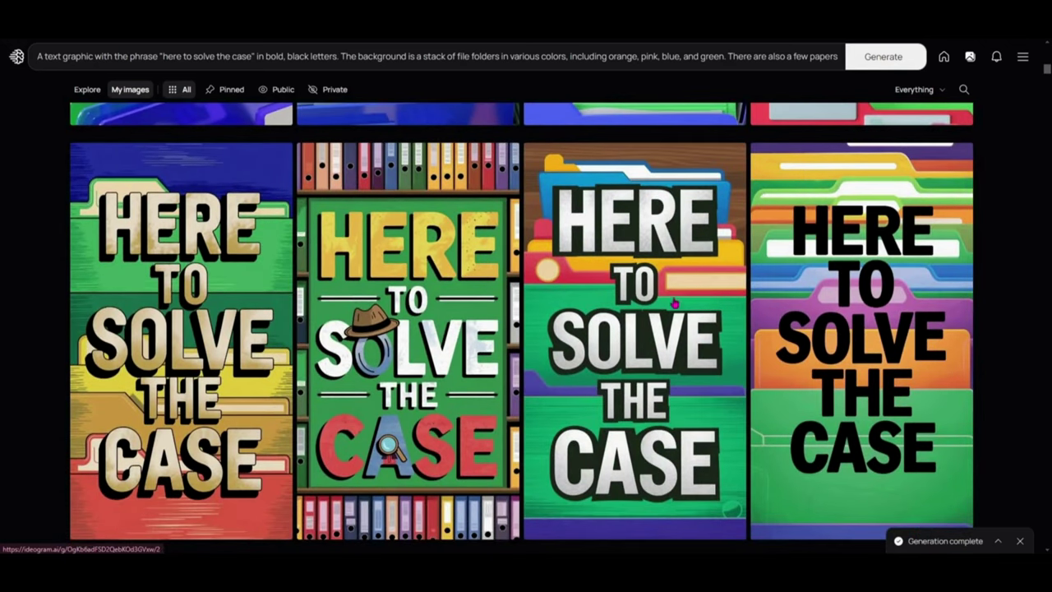
left_click(324, 56)
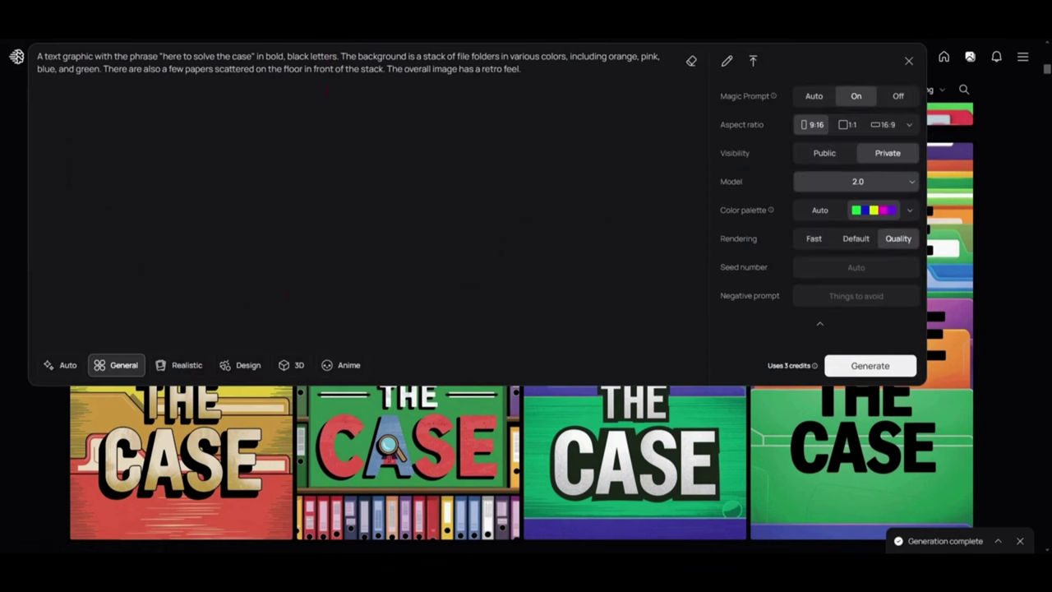
left_click(247, 364)
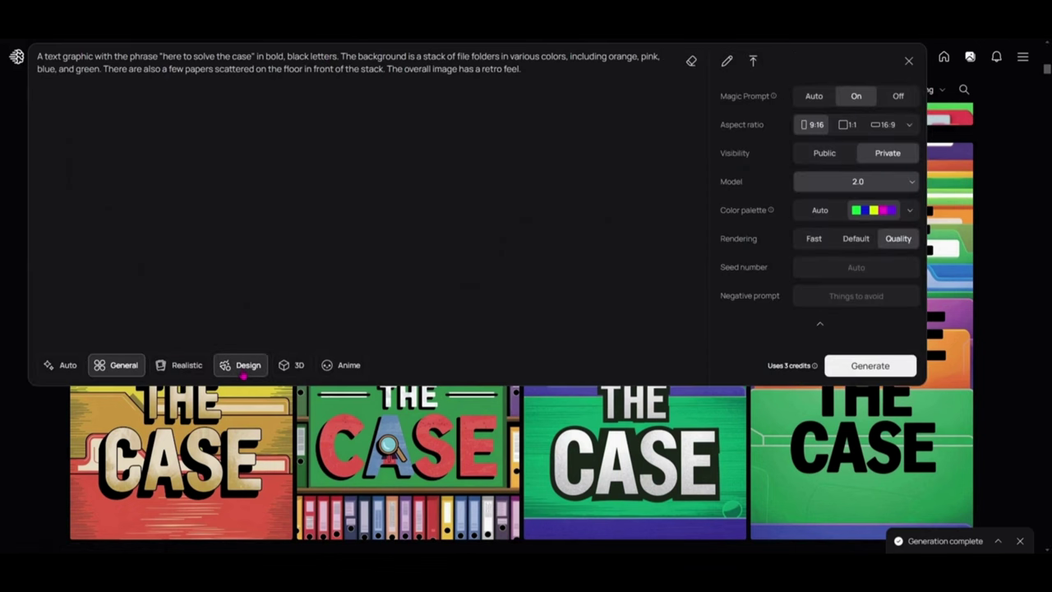
left_click(29, 440)
Step: Examine the four Design-style images, comparing their lettering, illustrated details and folder backgrounds
scroll(425, 398, "down", 1)
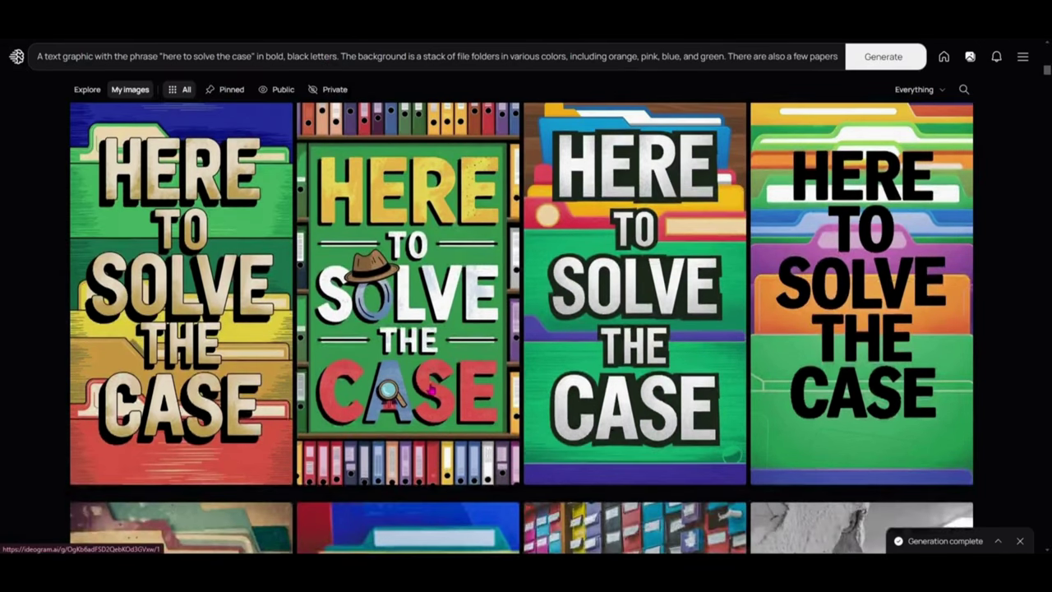
scroll(430, 391, "up", 1)
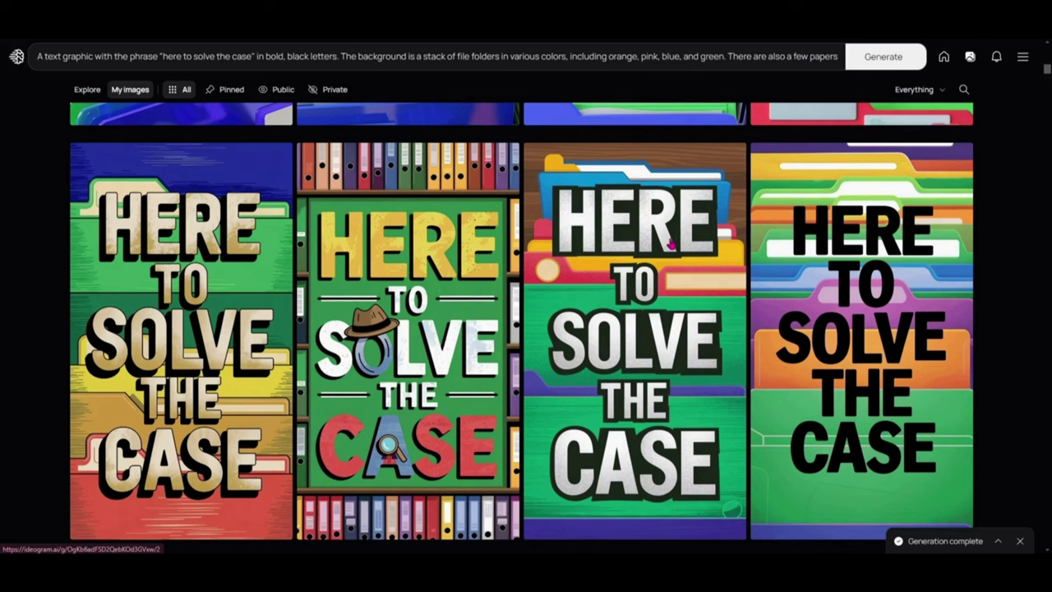
scroll(662, 247, "down", 1)
scroll(663, 249, "up", 1)
scroll(392, 471, "down", 1)
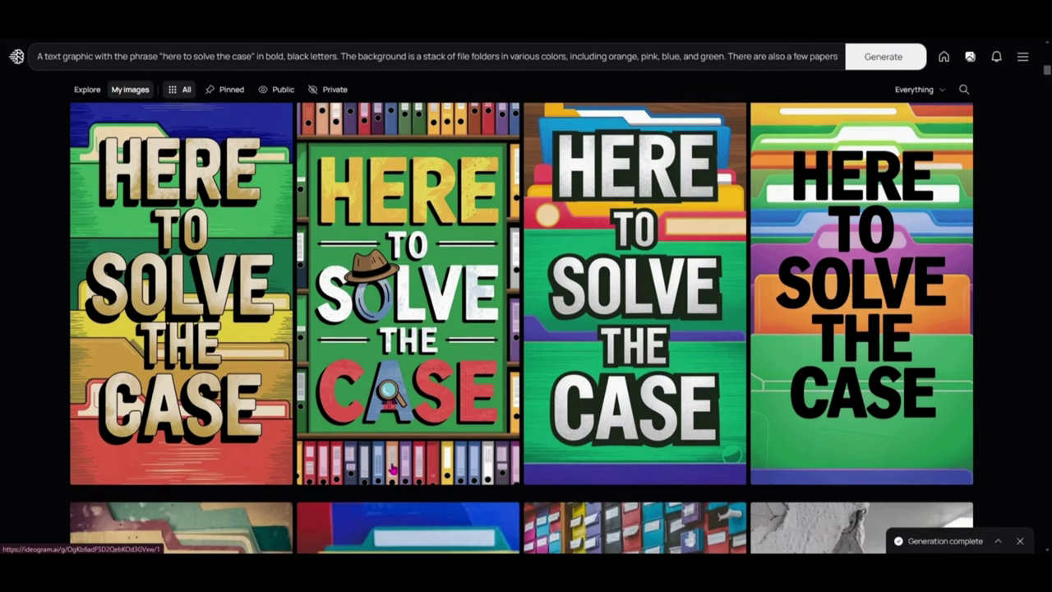
scroll(393, 468, "up", 1)
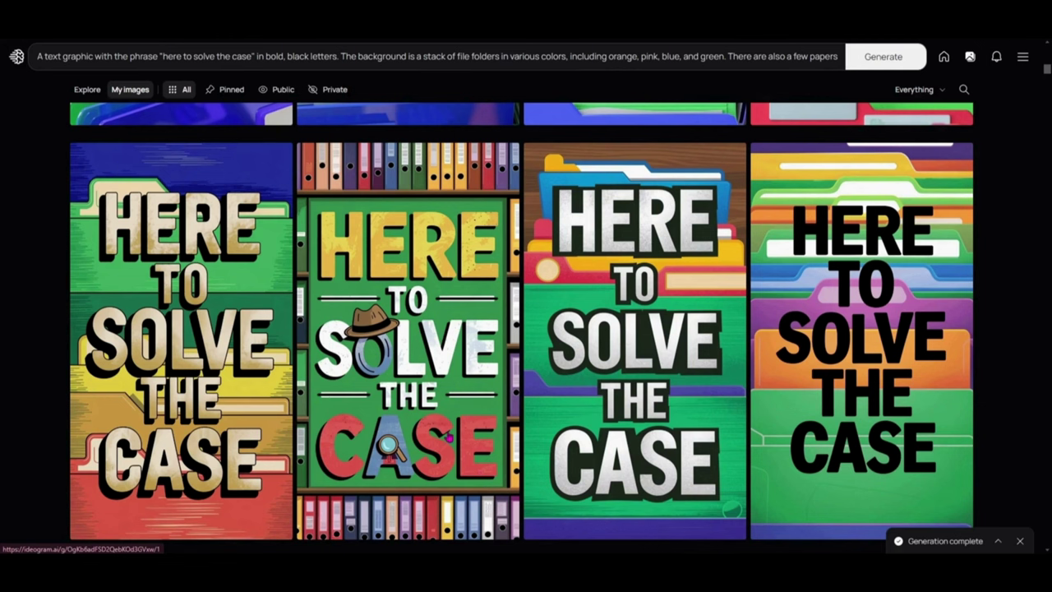
scroll(444, 434, "down", 1)
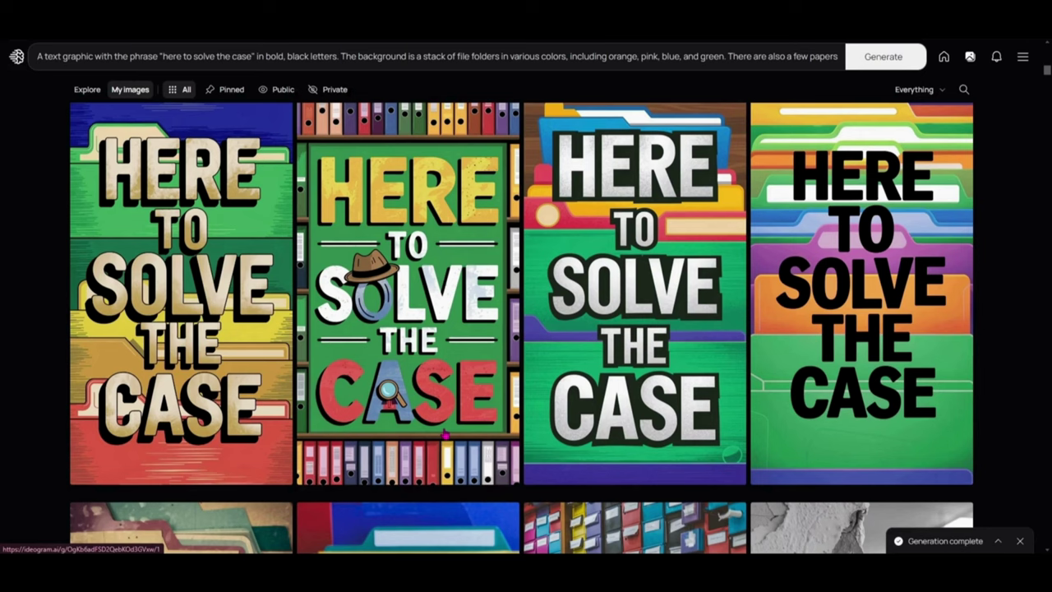
scroll(452, 419, "up", 1)
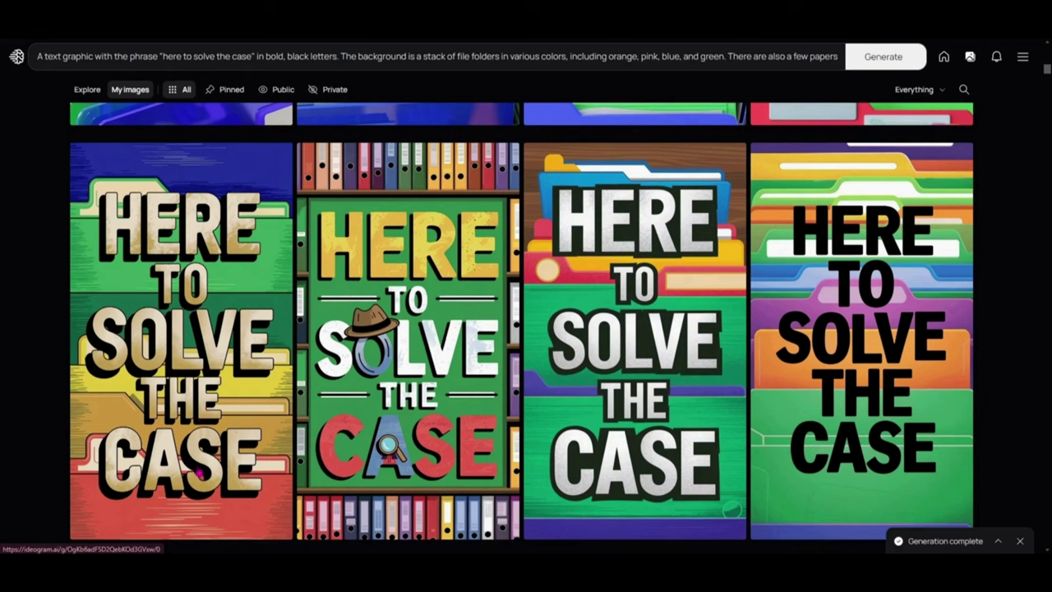
scroll(199, 473, "down", 1)
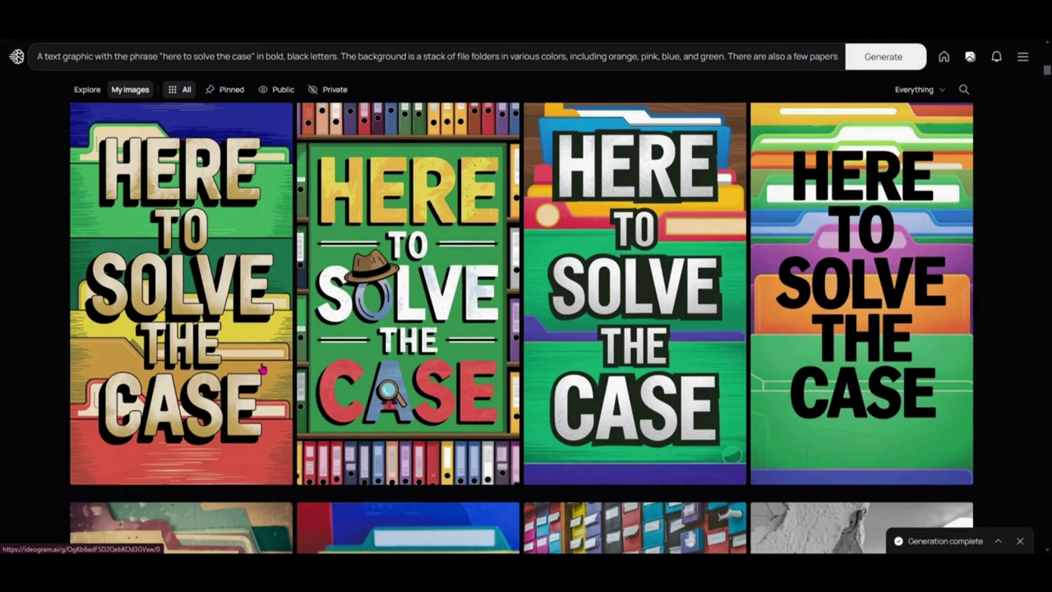
scroll(262, 369, "up", 1)
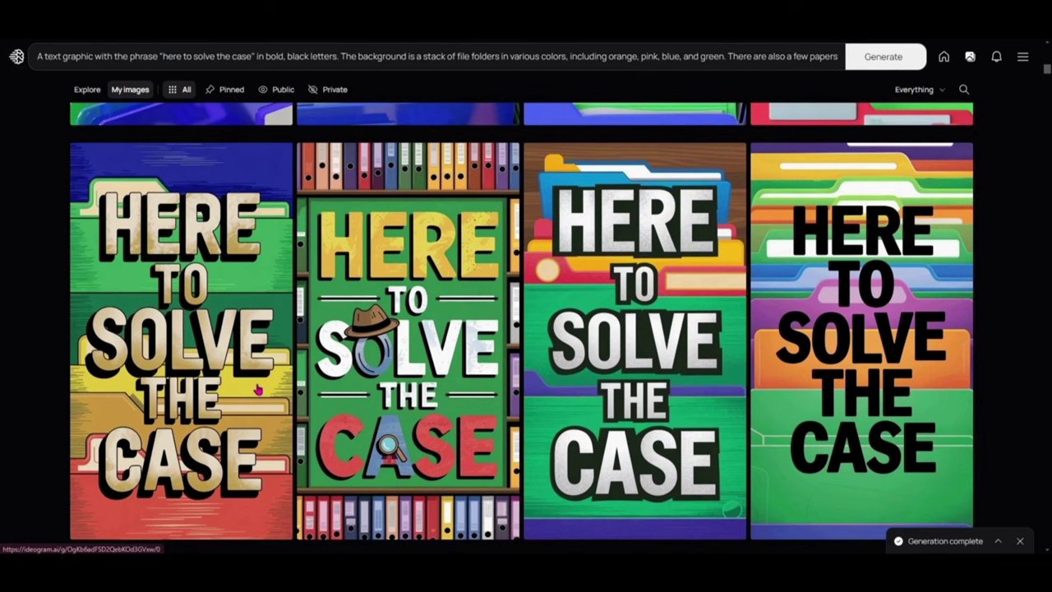
Step: Set the prompt's style to 3D above the batch with raised lettering and close the prompt settings
scroll(257, 390, "up", 5)
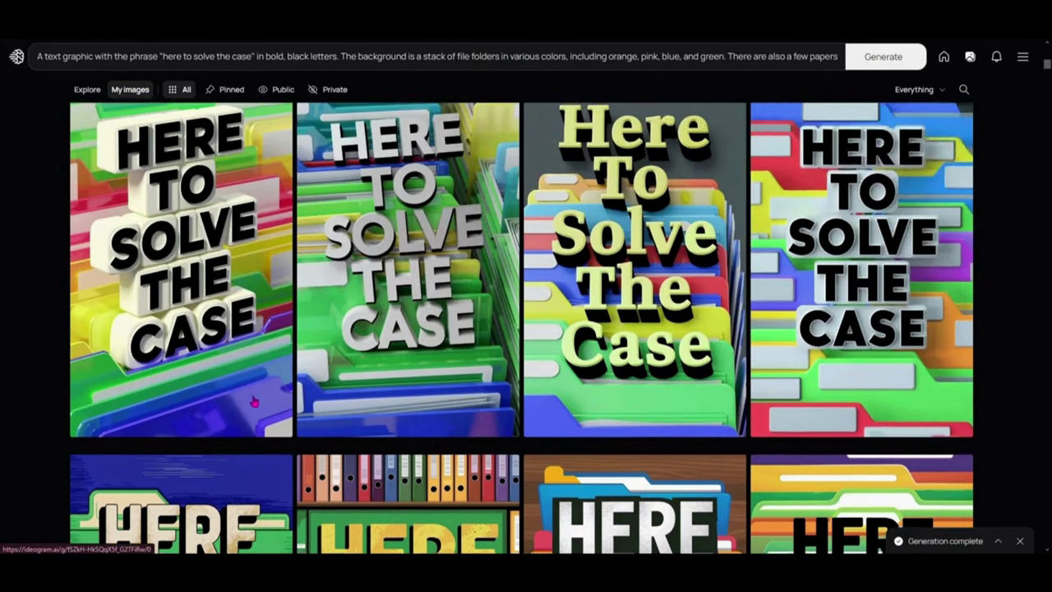
scroll(254, 401, "up", 1)
left_click(230, 57)
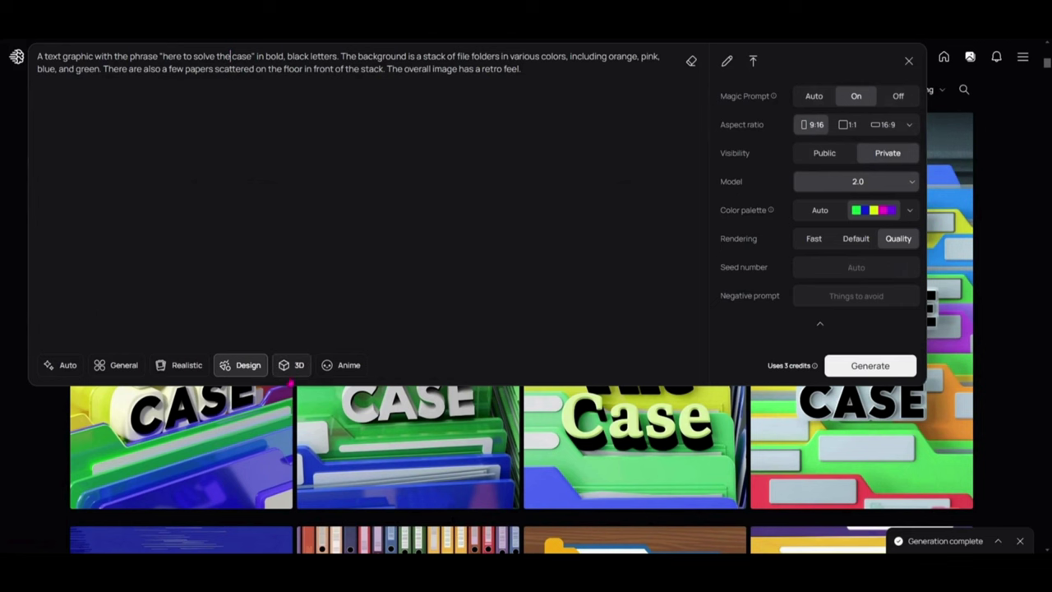
left_click(293, 367)
left_click(228, 452)
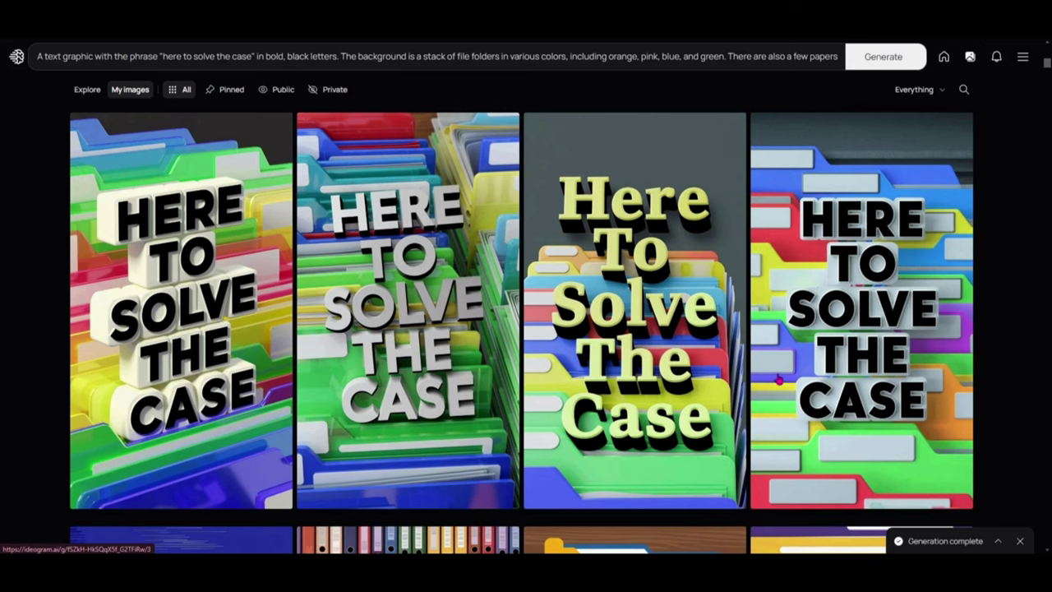
Step: Set the prompt's style to Anime and close the prompt settings to show the detective character images
scroll(782, 381, "down", 1)
scroll(782, 381, "up", 1)
scroll(862, 395, "down", 5)
left_click(119, 56)
left_click(351, 366)
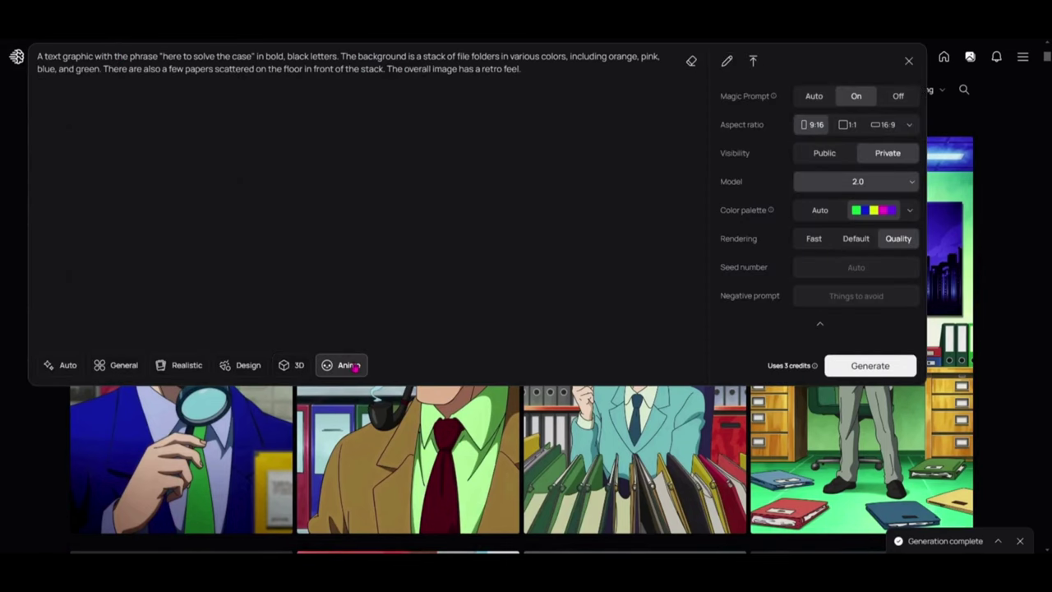
left_click(21, 432)
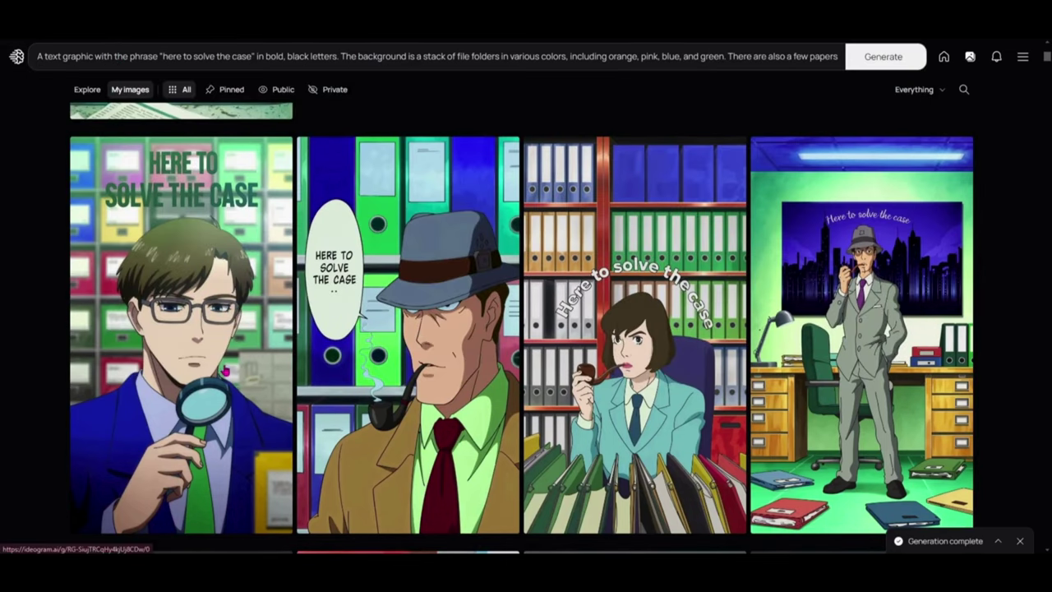
Step: Compare the four Anime-style detective images, check the Auto style option in the prompt settings, and close them
scroll(221, 371, "down", 1)
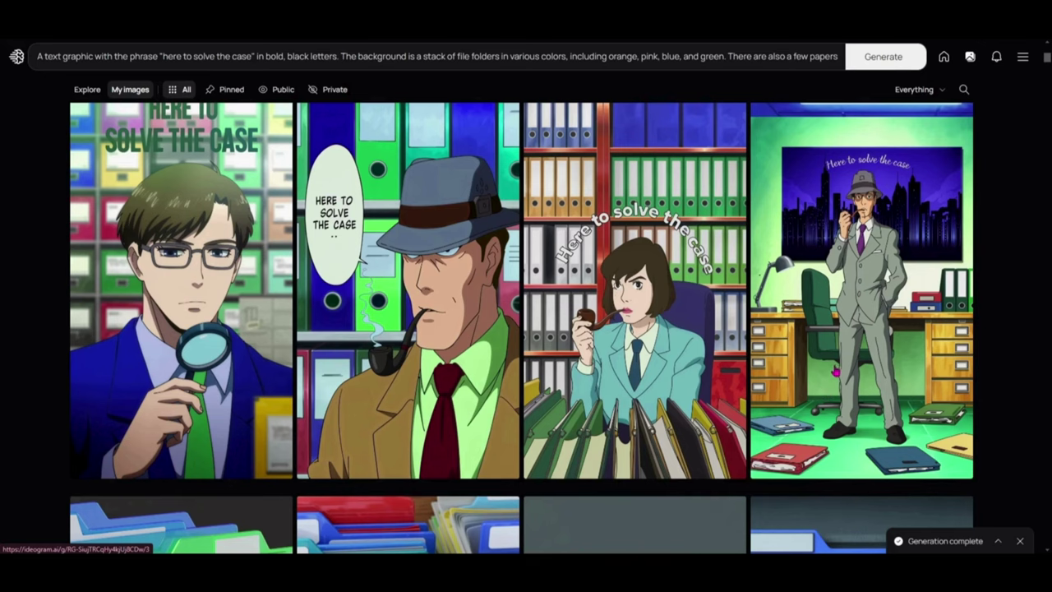
scroll(846, 369, "up", 1)
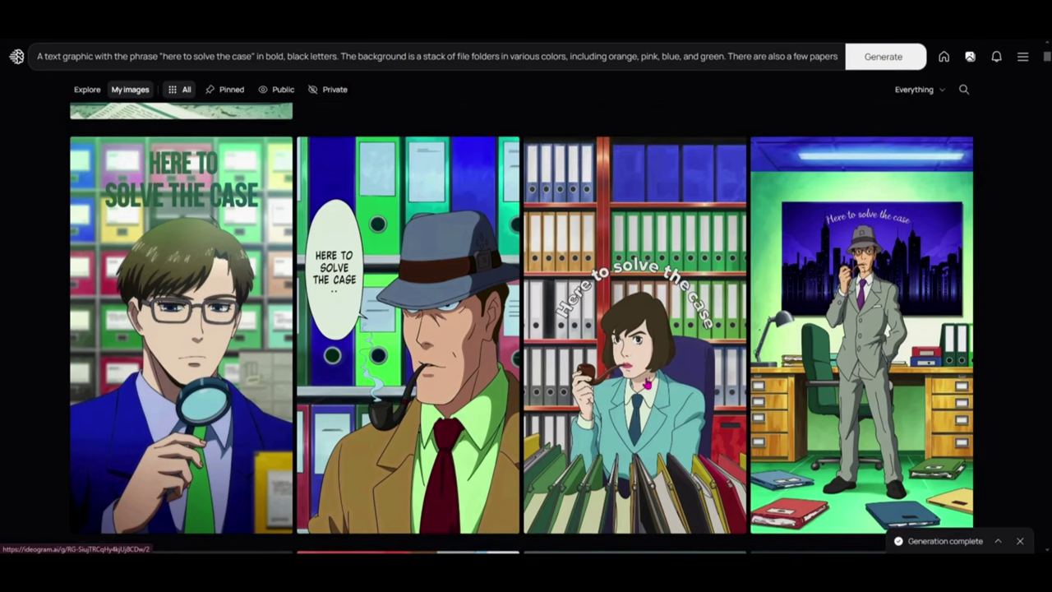
scroll(647, 384, "down", 1)
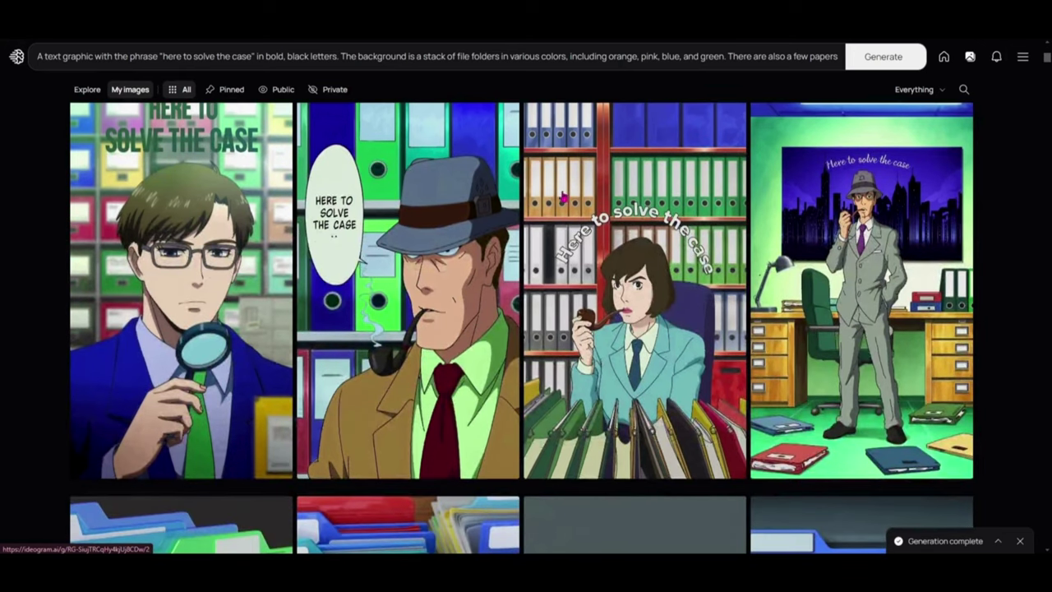
left_click(523, 56)
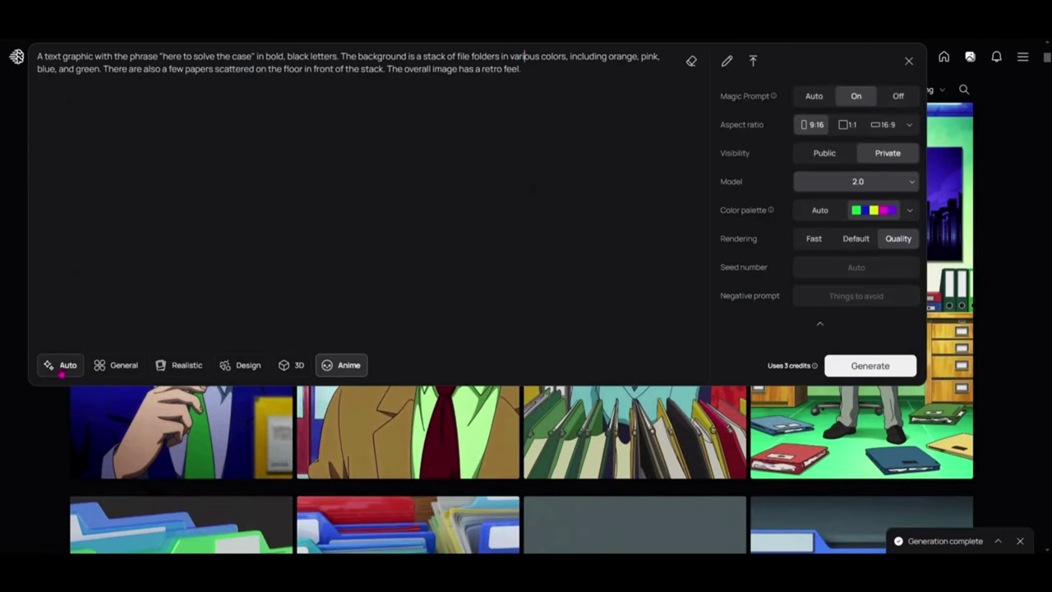
left_click(33, 411)
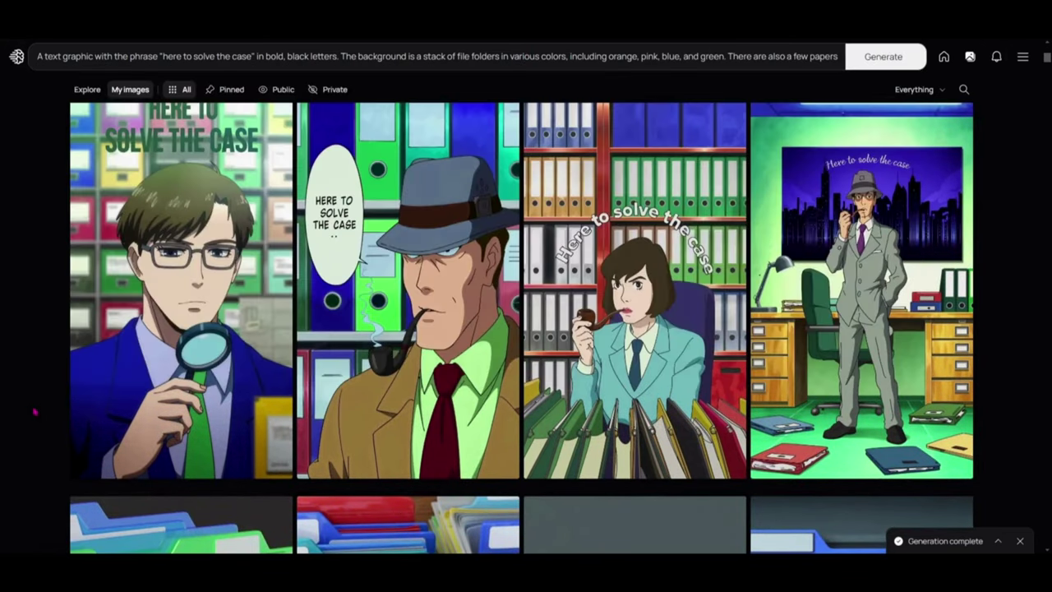
Step: Generate the file-folder prompt with the Ember color palette and Design style, and open the third resulting image
scroll(378, 403, "down", 4)
scroll(384, 379, "down", 15)
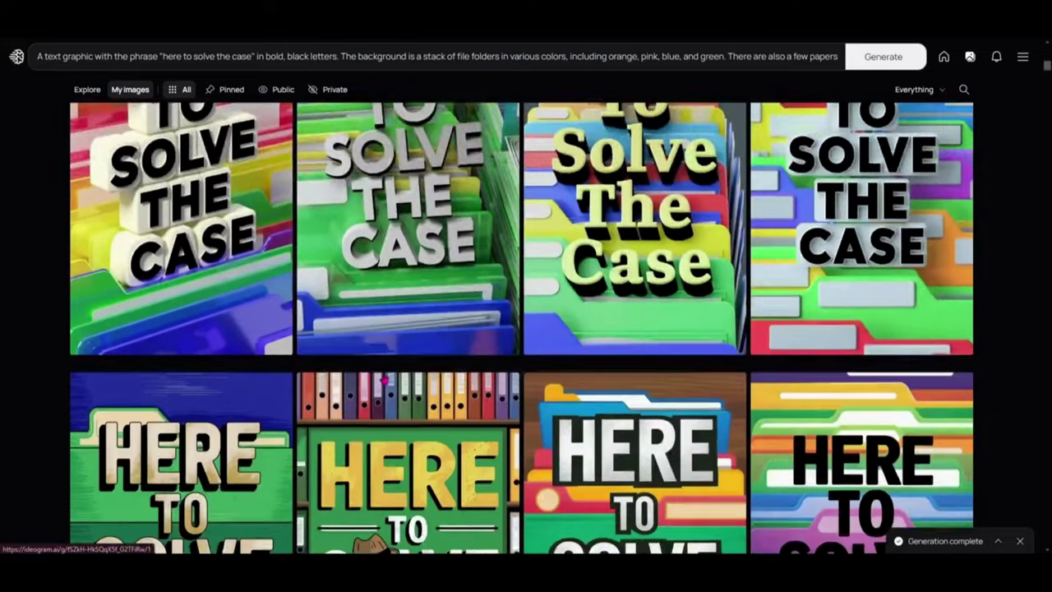
scroll(385, 379, "down", 10)
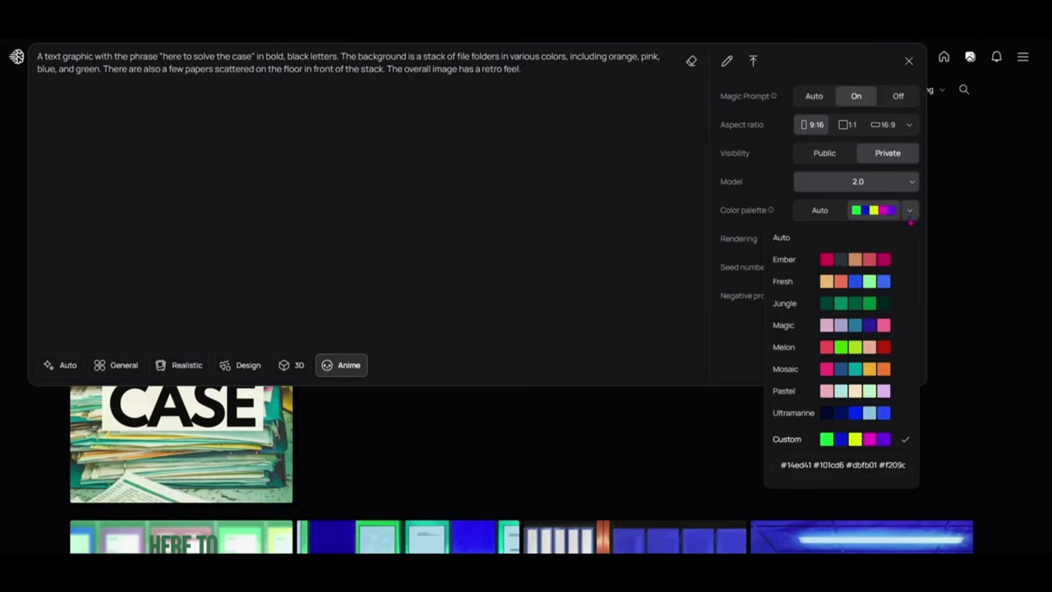
left_click(846, 263)
left_click(549, 324)
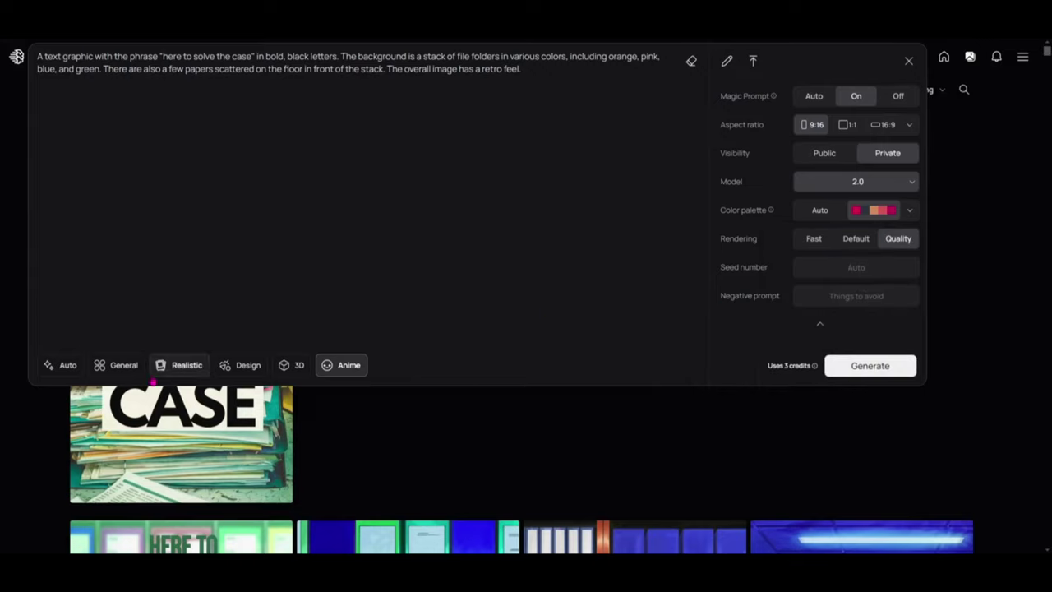
left_click(229, 374)
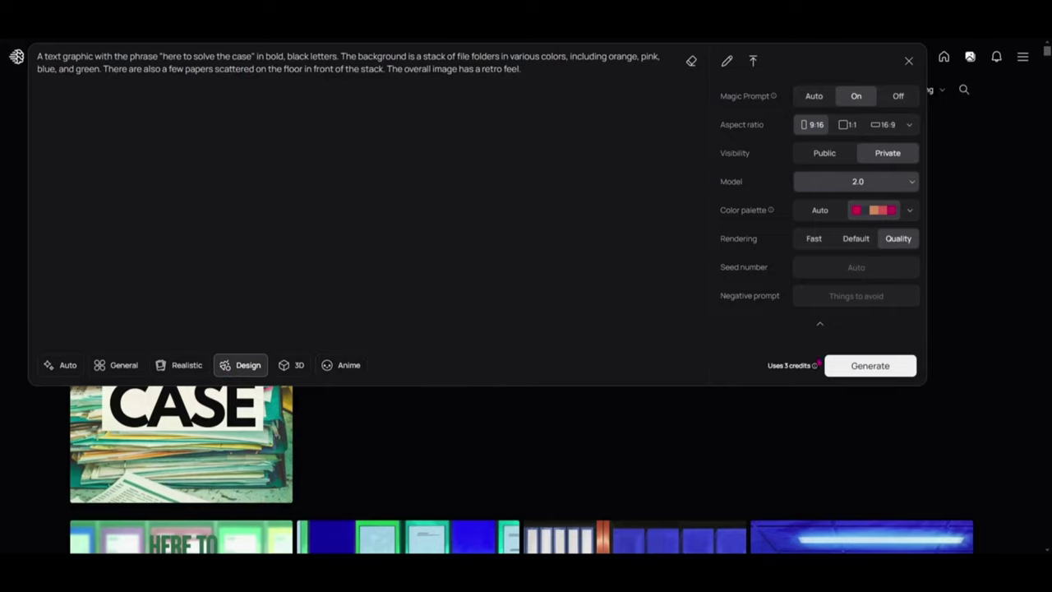
left_click(881, 371)
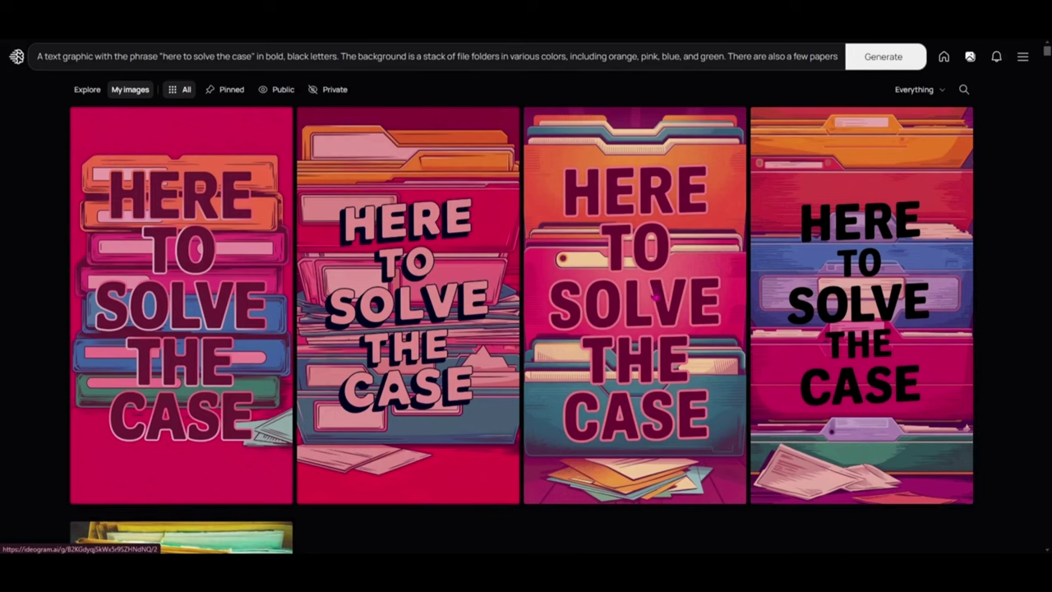
left_click(654, 291)
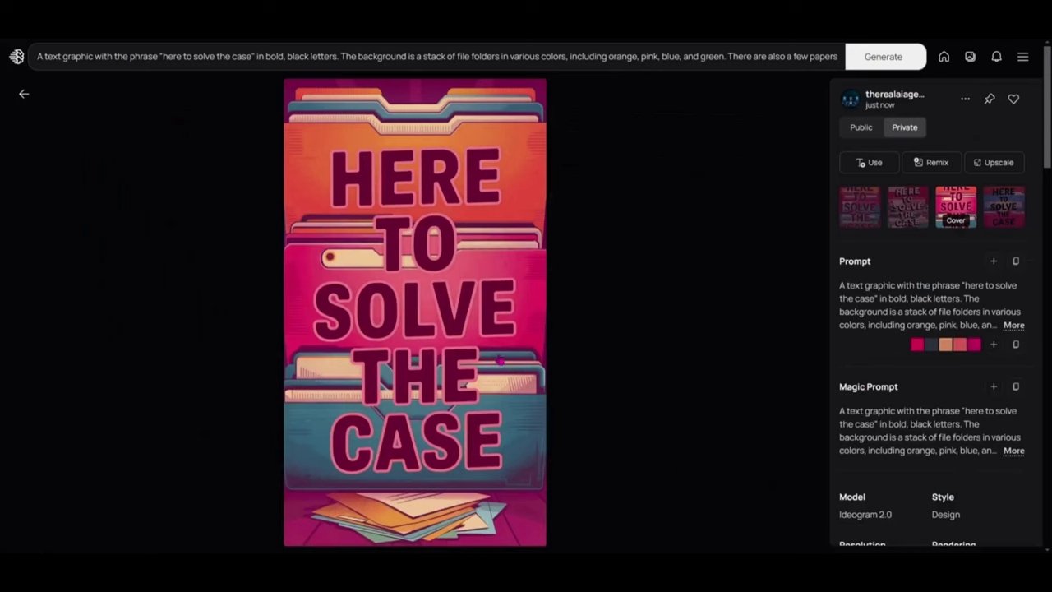
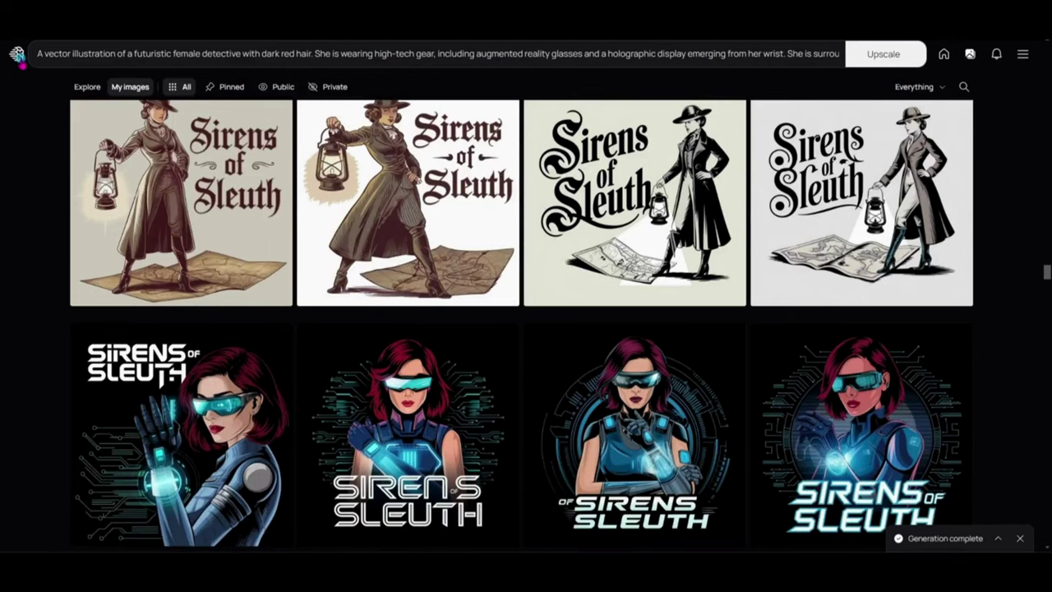
Step: Return to the Explore gallery on the home page, filter it to Realistic images and sort by Top all time
left_click(18, 56)
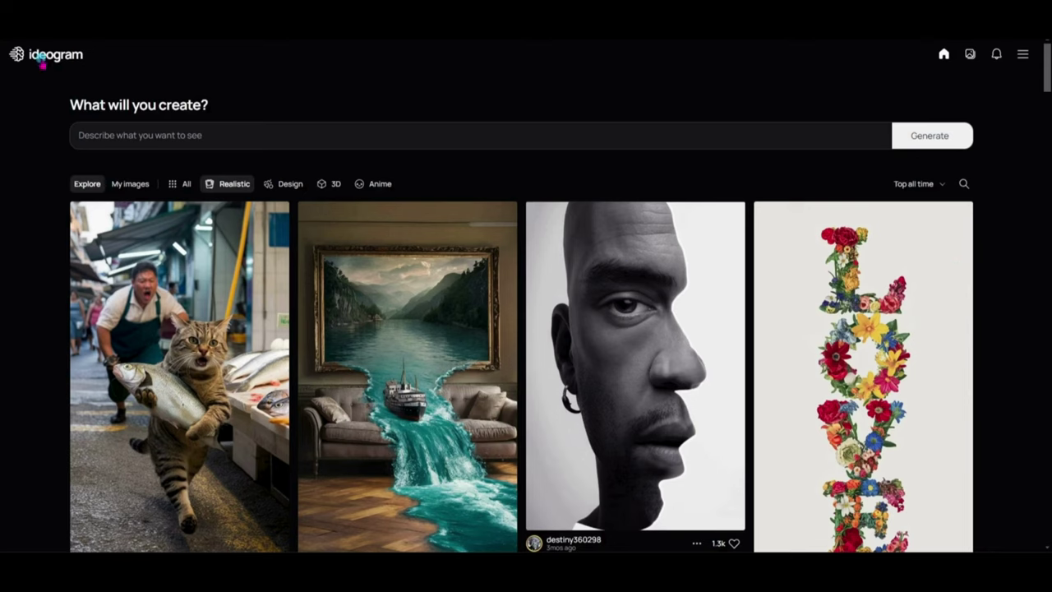
left_click(41, 59)
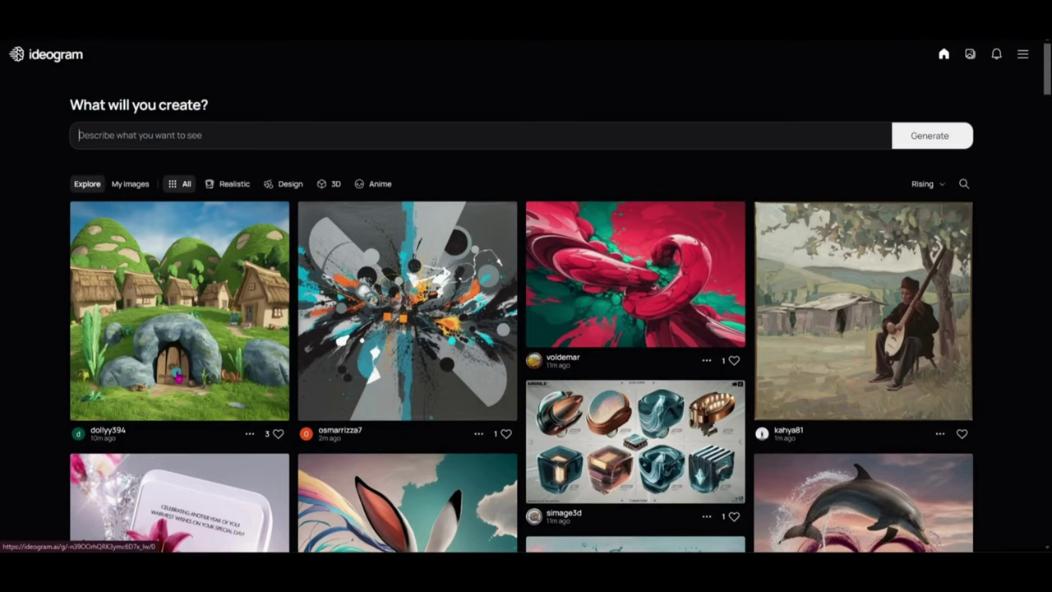
left_click(231, 186)
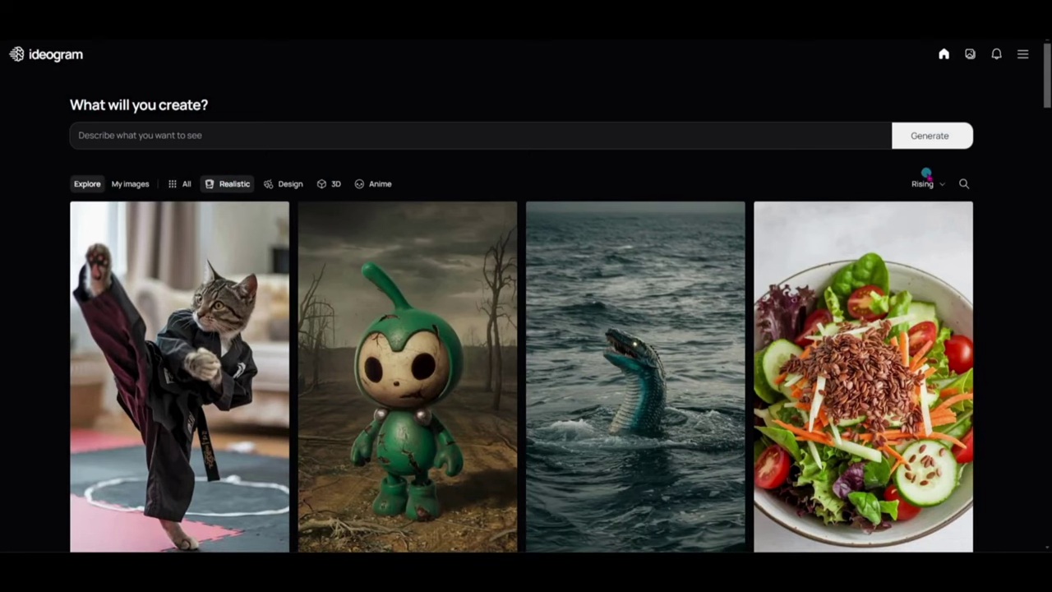
left_click(926, 186)
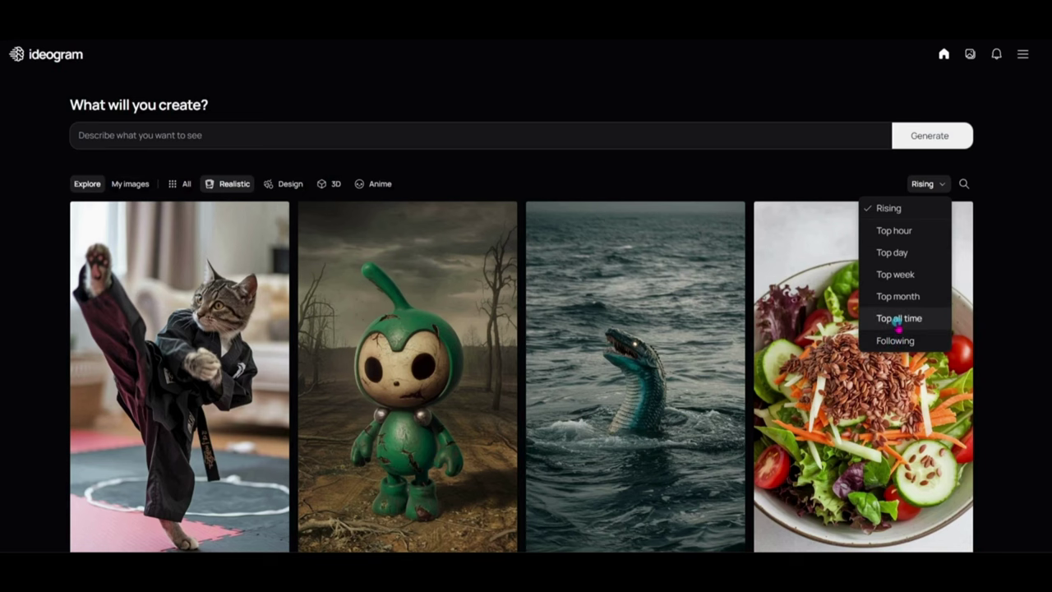
left_click(898, 318)
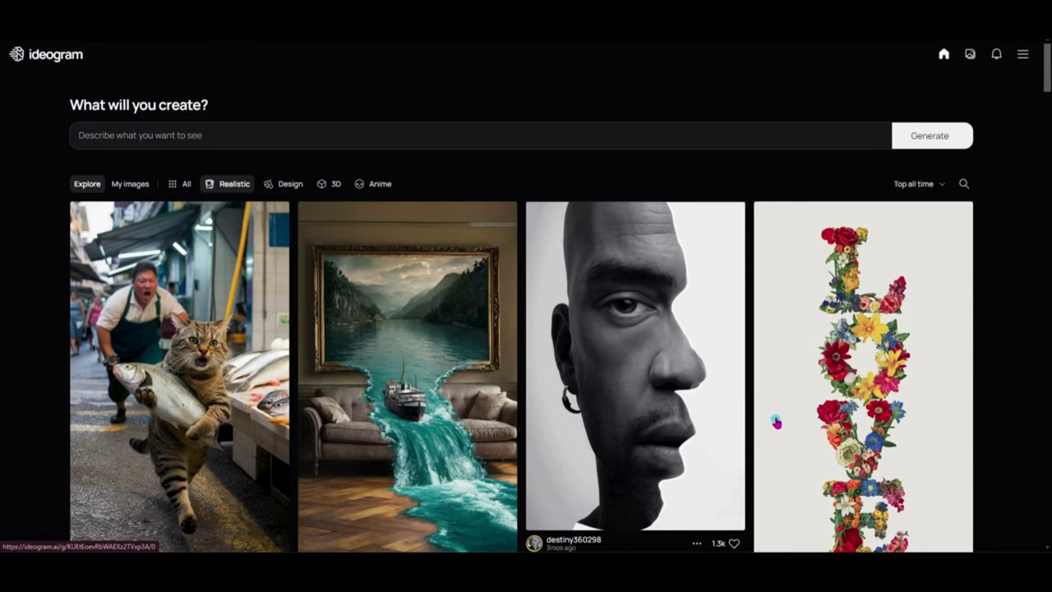
Step: Examine the top all-time Realistic images in the gallery for their subjects, lettering and surreal compositions, and return to the start of the gallery
scroll(776, 422, "down", 2)
scroll(794, 378, "down", 8)
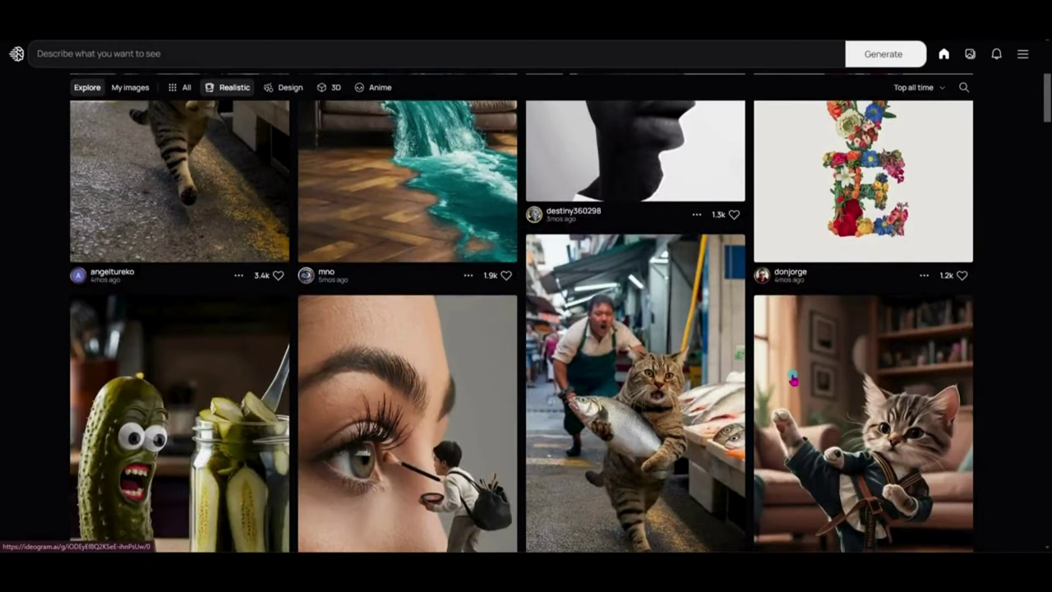
scroll(789, 378, "up", 2)
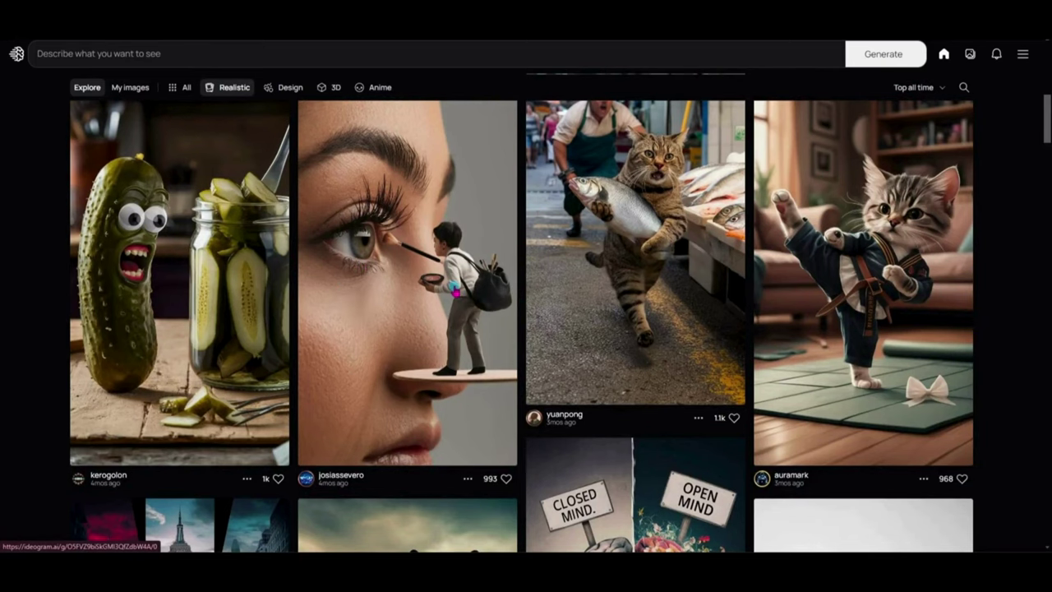
scroll(673, 348, "down", 5)
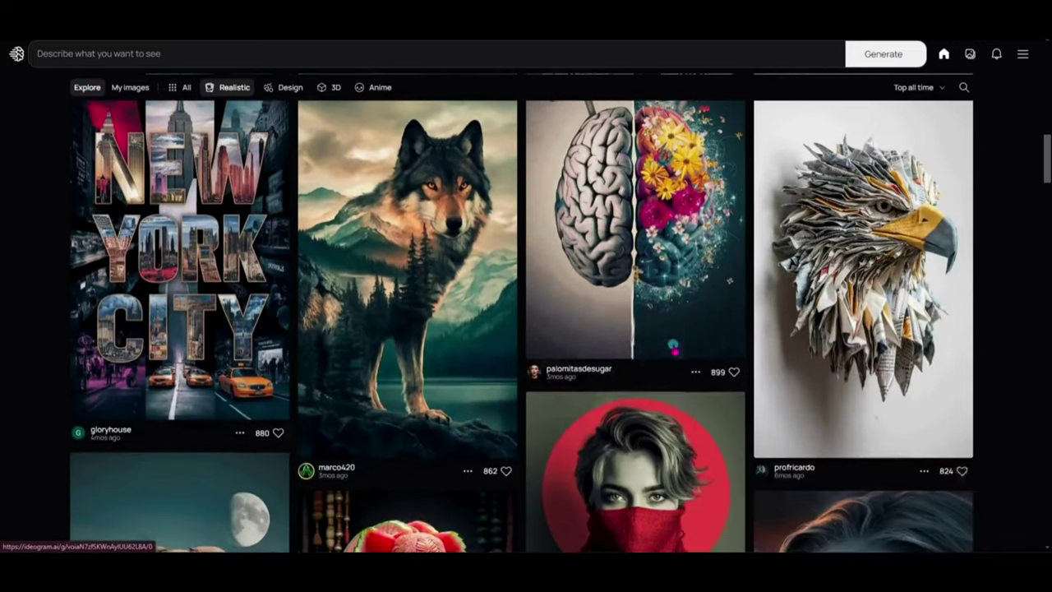
scroll(673, 348, "down", 1)
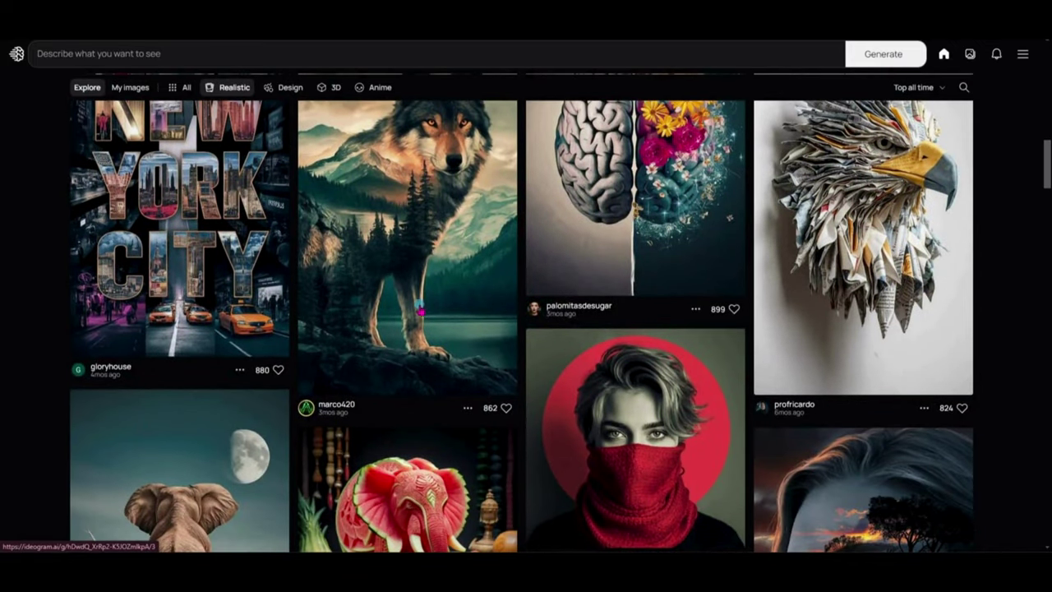
scroll(415, 313, "down", 8)
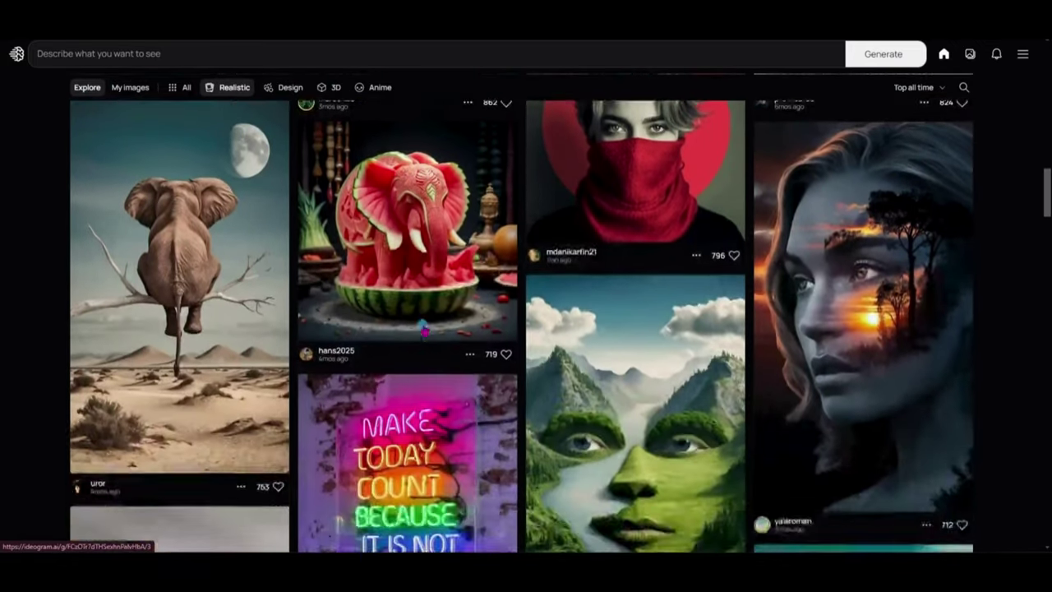
scroll(591, 351, "down", 6)
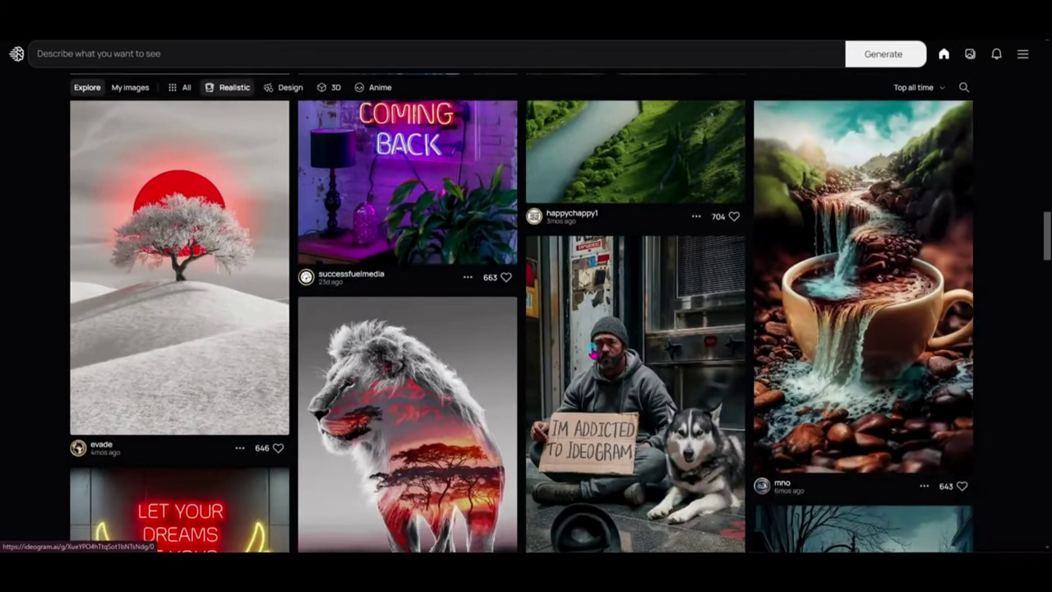
scroll(592, 351, "down", 10)
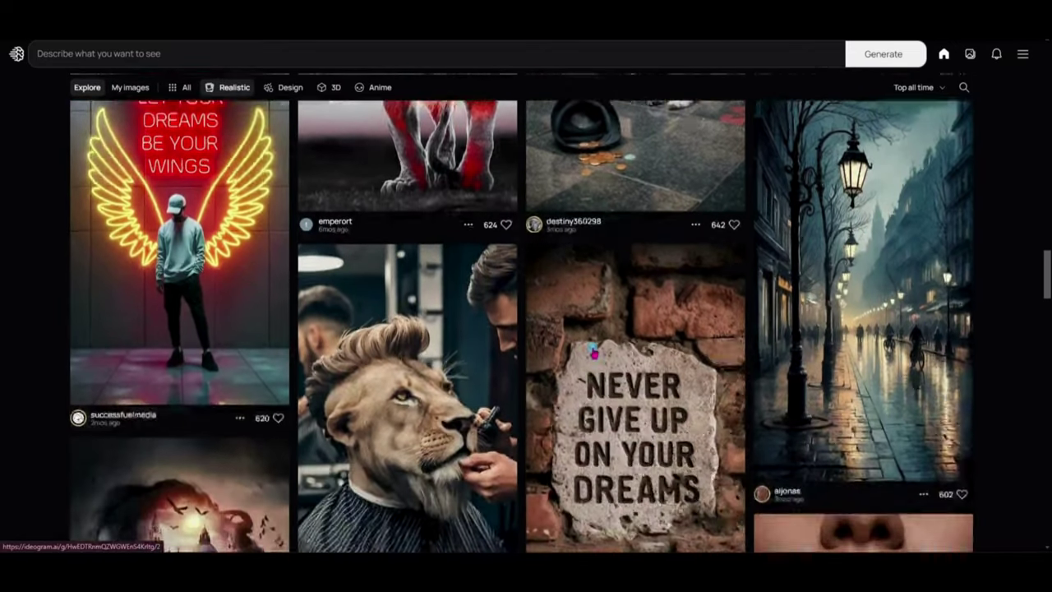
scroll(592, 352, "down", 3)
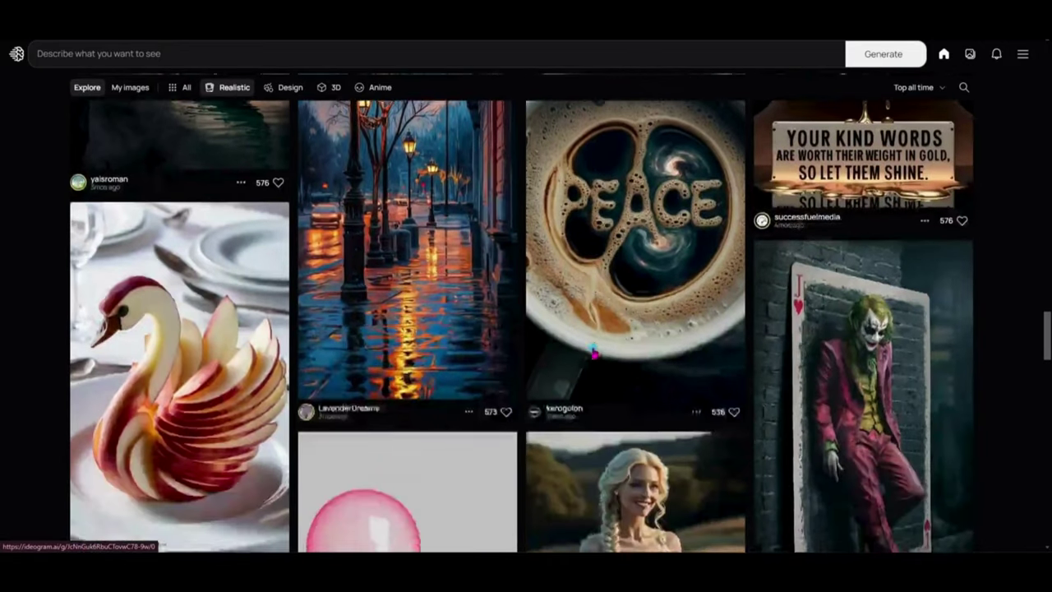
scroll(592, 352, "down", 3)
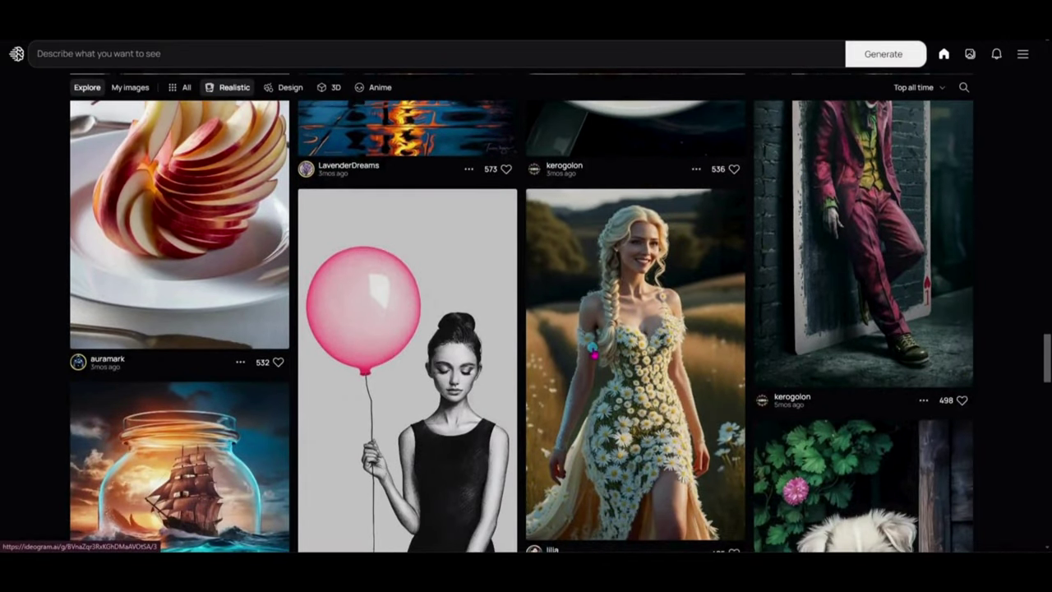
scroll(592, 352, "down", 2)
scroll(591, 352, "down", 1)
scroll(591, 351, "up", 3)
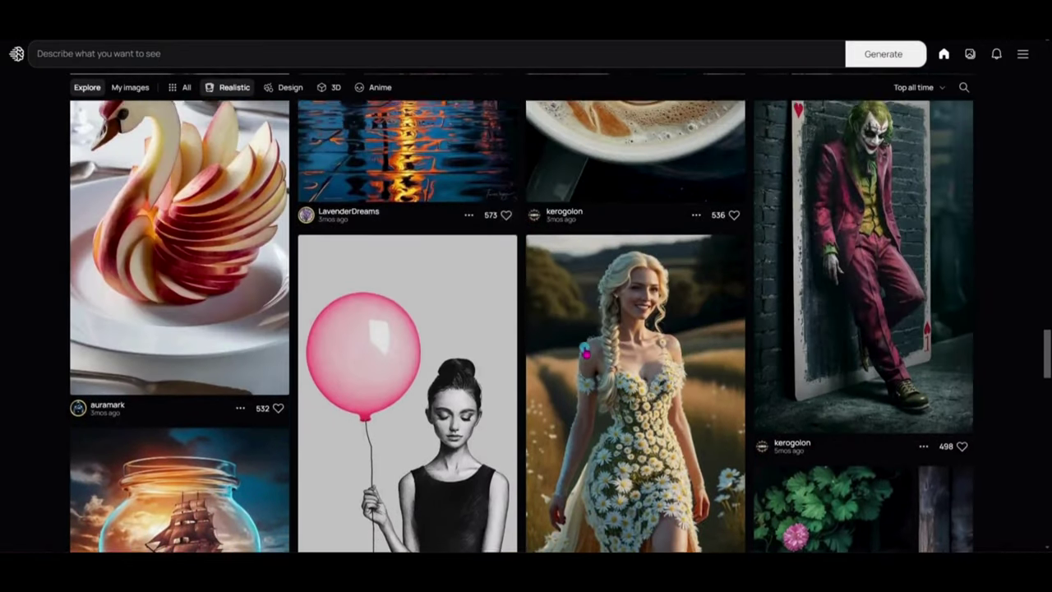
scroll(584, 353, "up", 3)
scroll(577, 351, "up", 10)
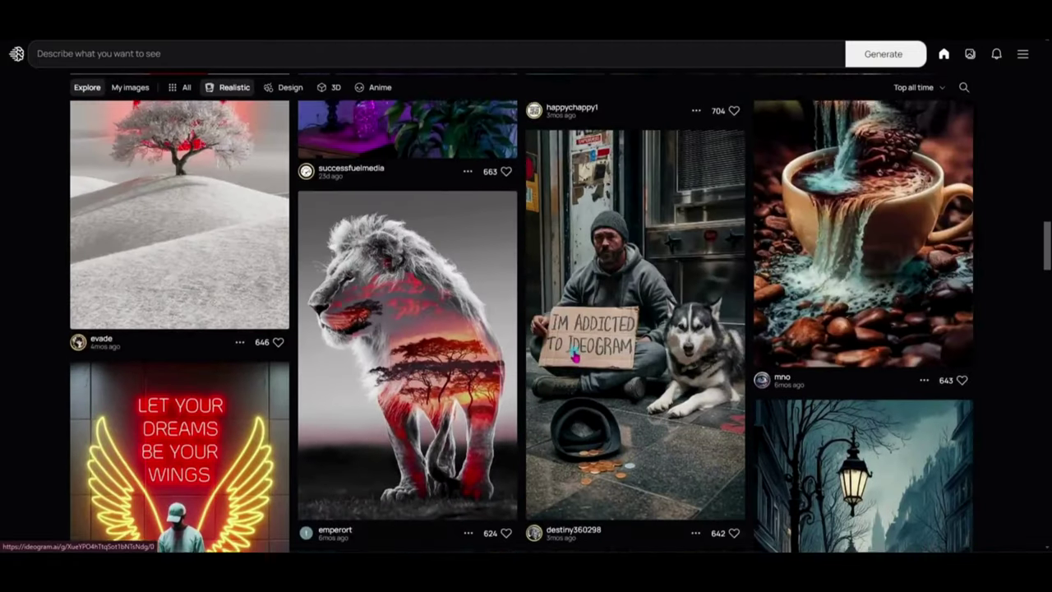
scroll(571, 348, "up", 10)
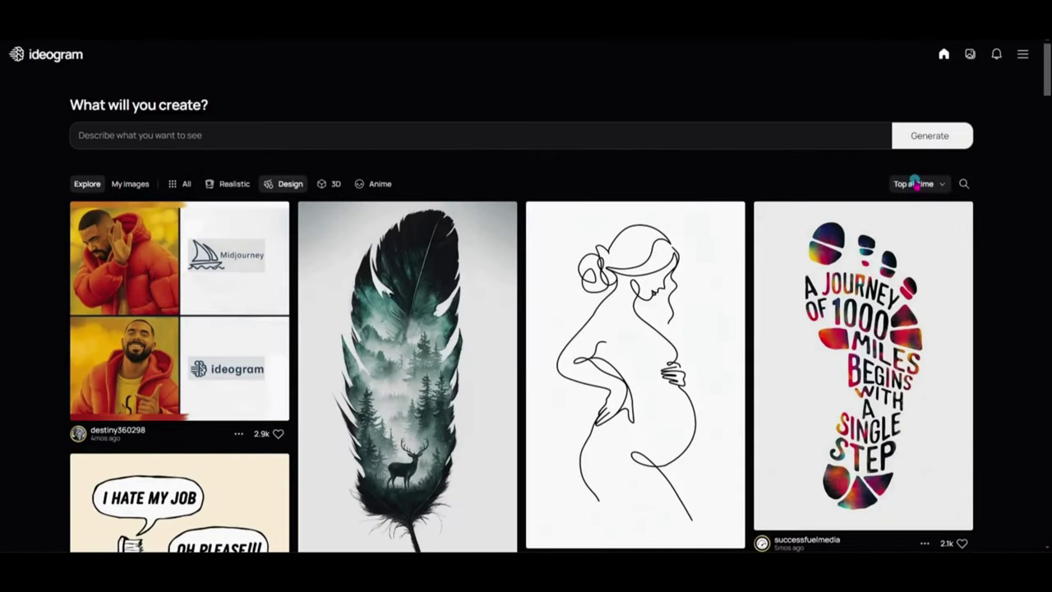
Step: Examine the top all-time Design images in the gallery for typography, T-shirt graphics and sticker-style illustrations
scroll(526, 345, "down", 3)
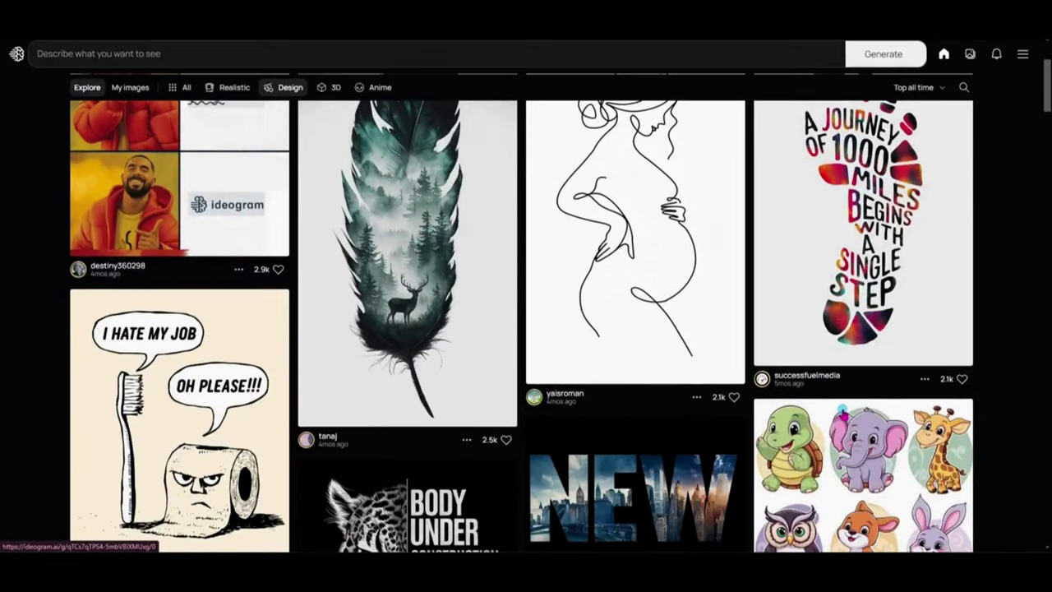
scroll(526, 329, "down", 4)
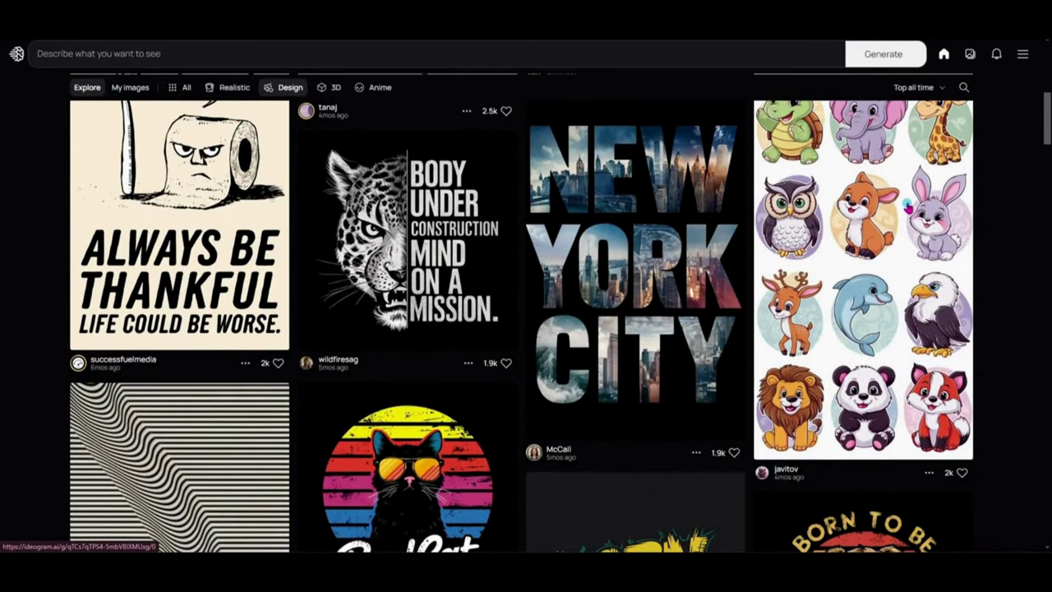
scroll(866, 312, "down", 4)
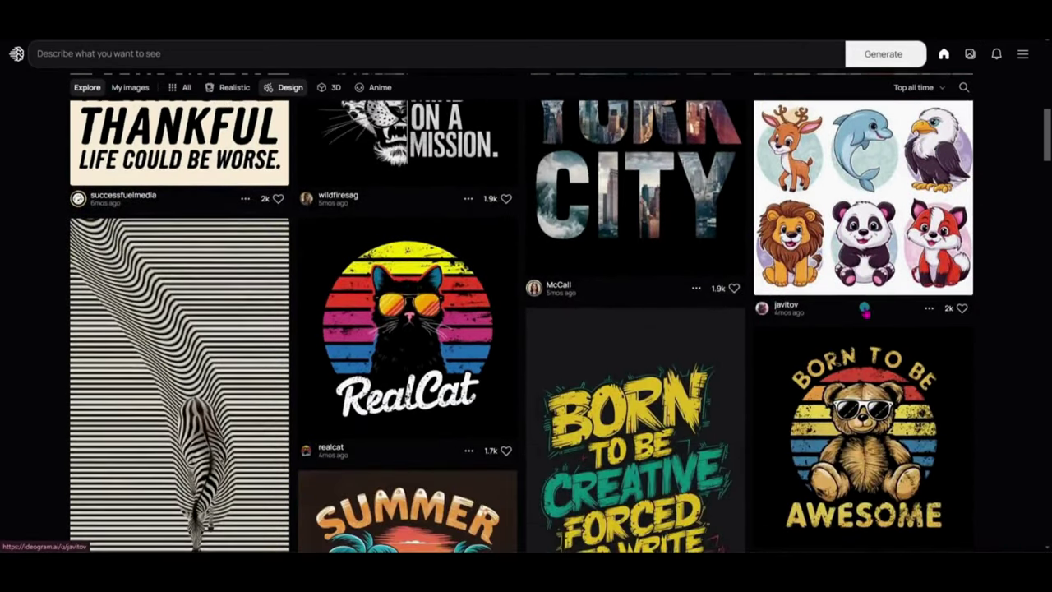
scroll(866, 311, "down", 2)
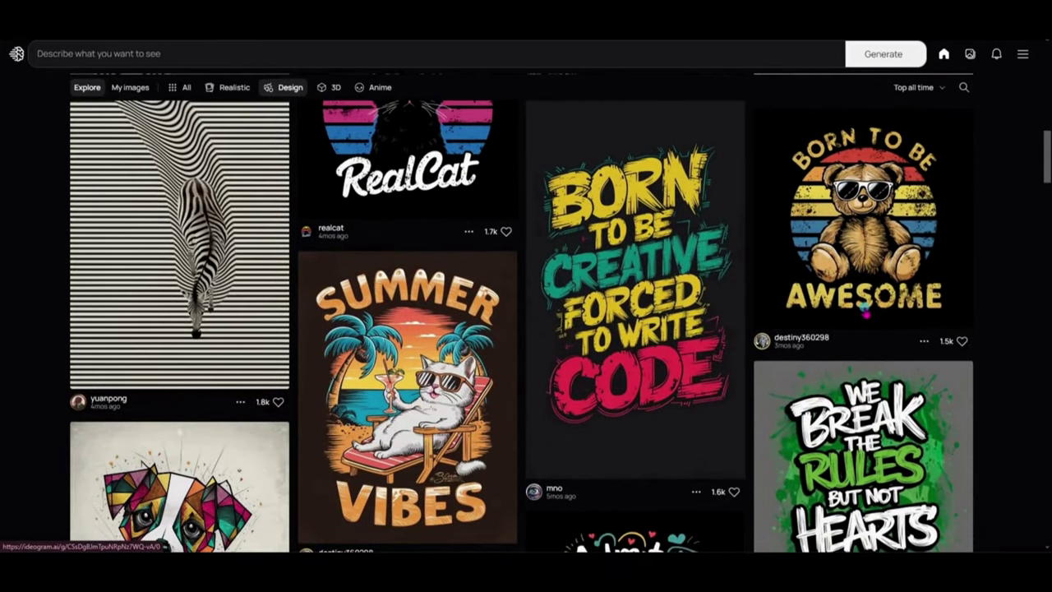
scroll(864, 309, "down", 2)
scroll(863, 309, "down", 3)
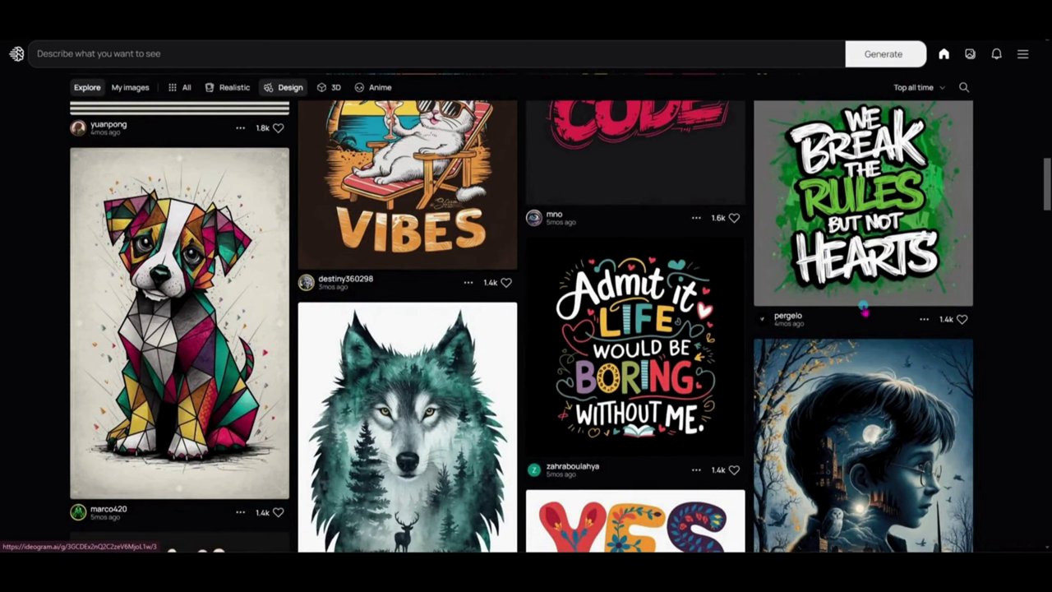
scroll(857, 300, "up", 1)
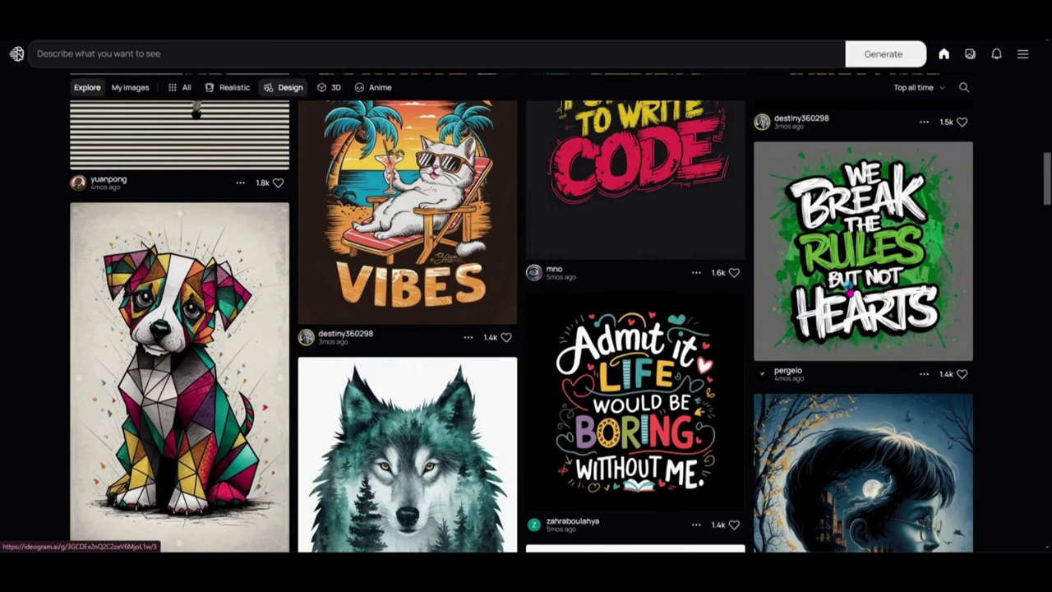
scroll(850, 289, "down", 6)
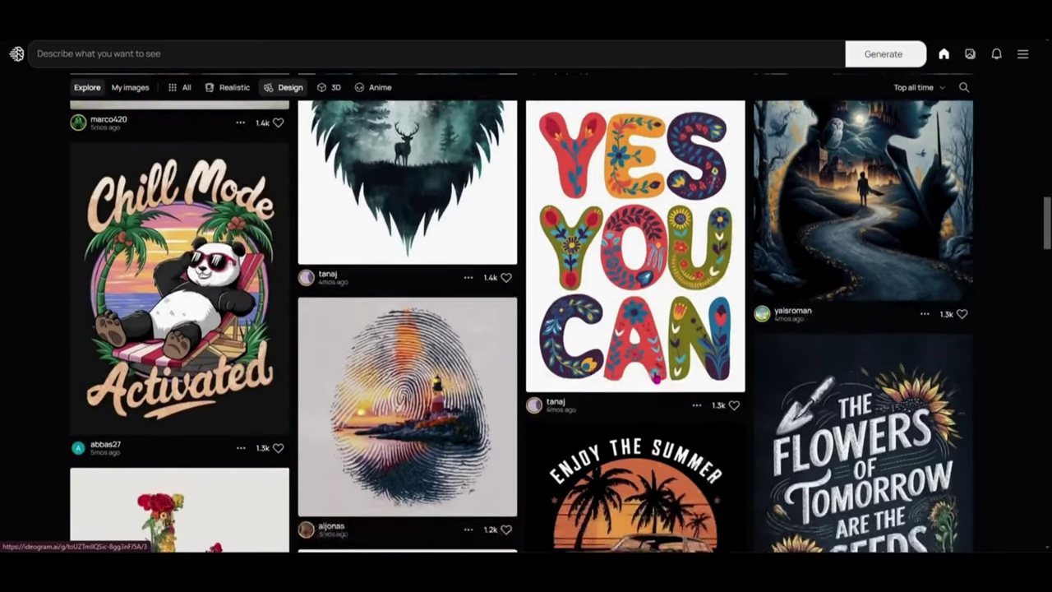
scroll(656, 377, "down", 5)
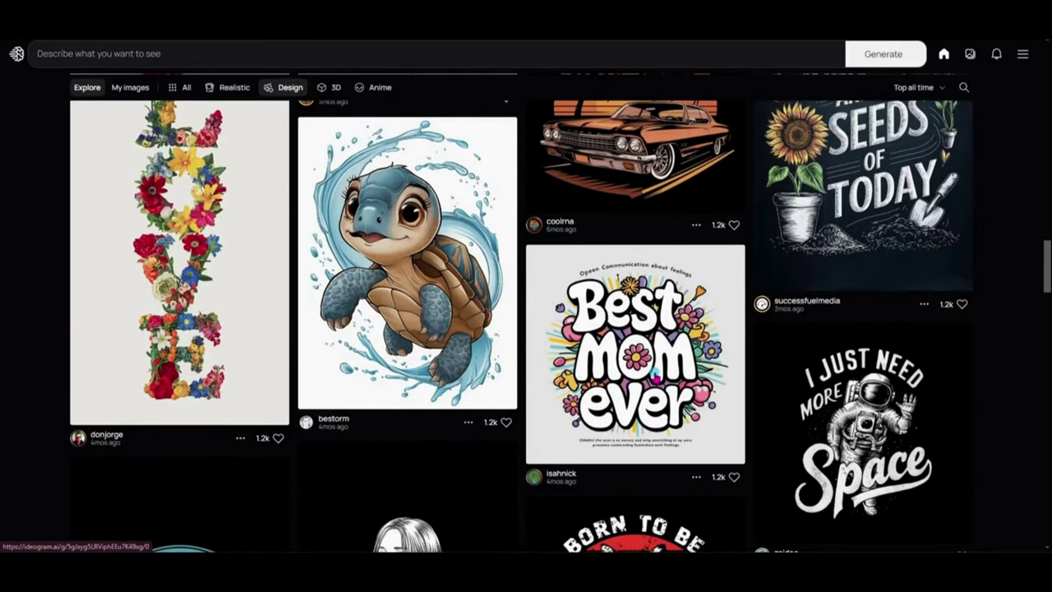
scroll(655, 374, "down", 5)
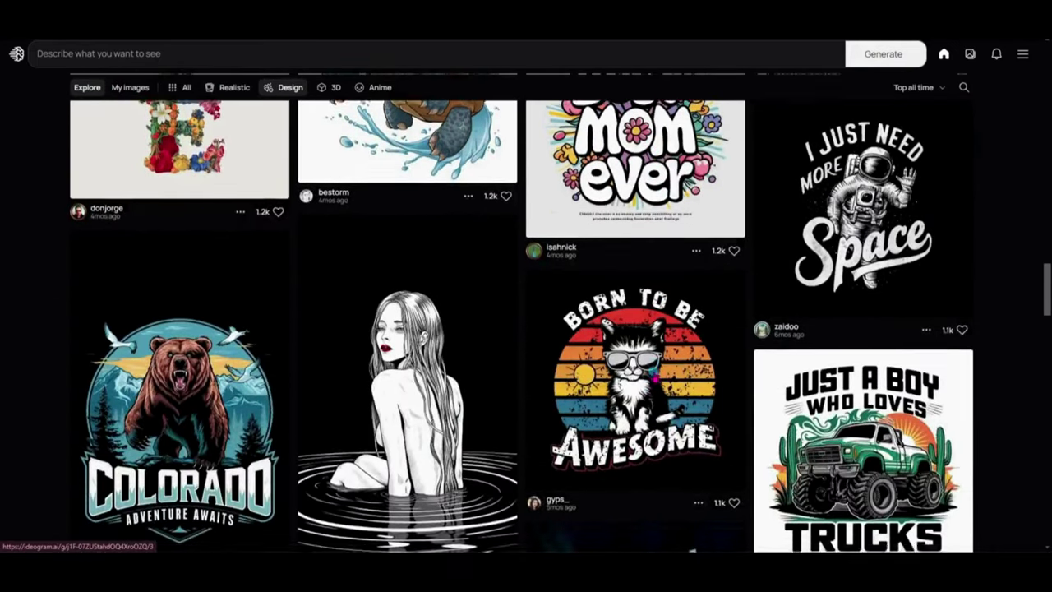
scroll(654, 371, "down", 7)
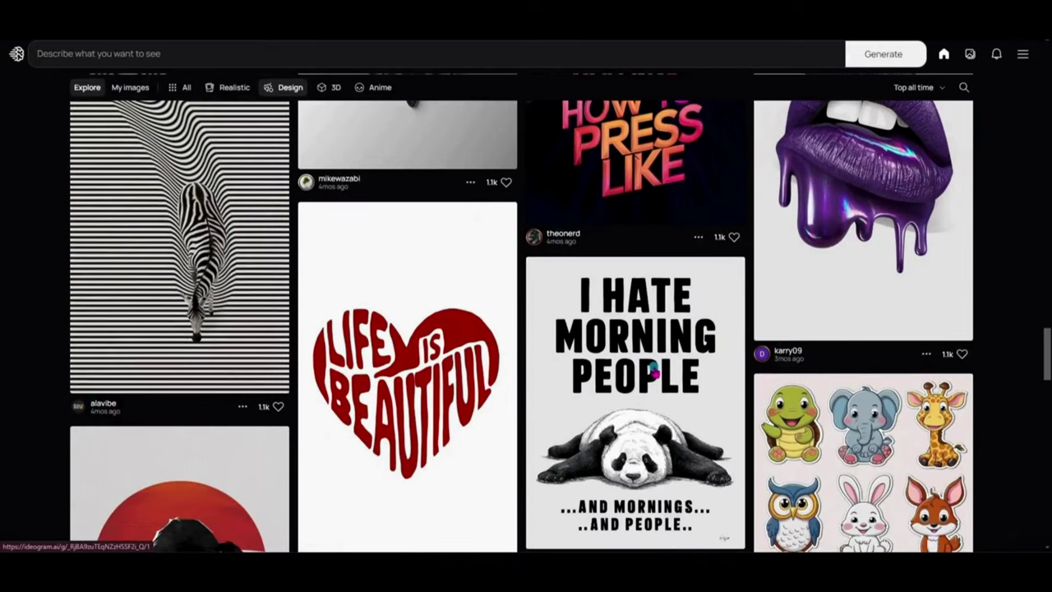
scroll(655, 371, "down", 5)
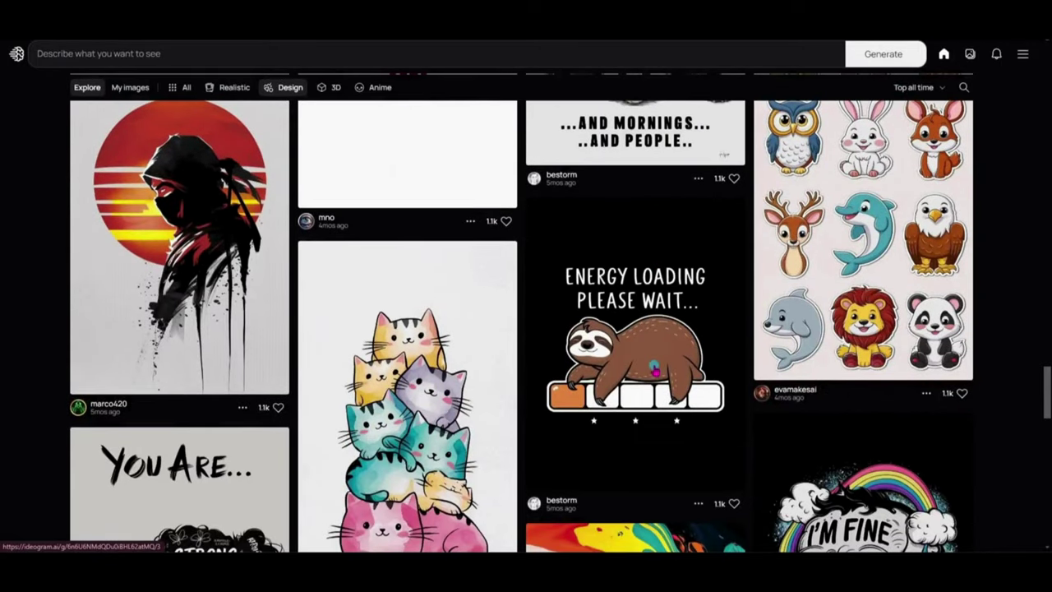
Step: Continue through the lower-ranked Design images, examining their graffiti lettering, quote graphics and illustrated animals
scroll(655, 371, "down", 3)
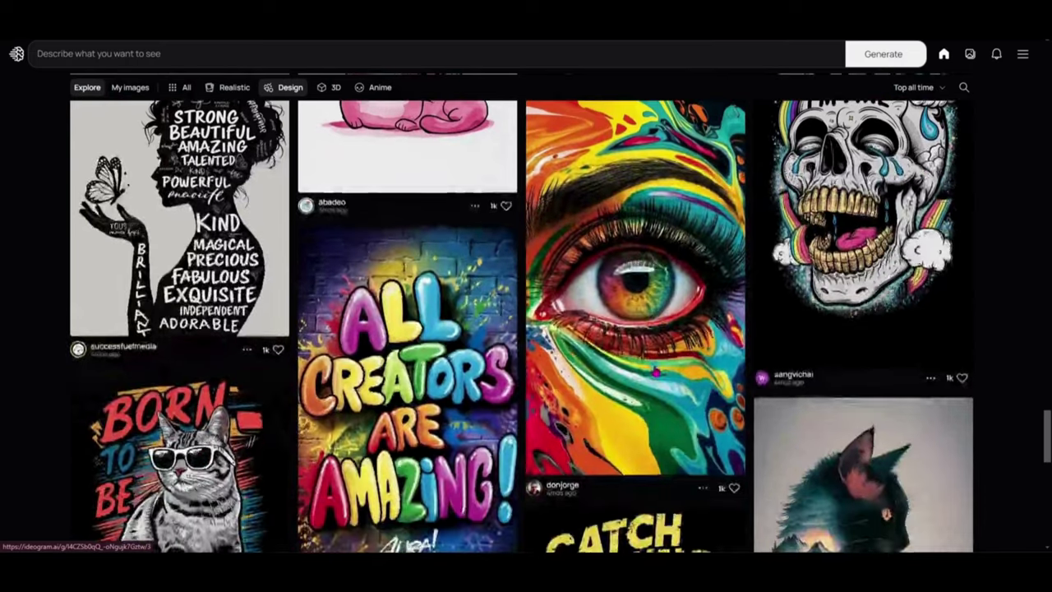
scroll(655, 371, "down", 4)
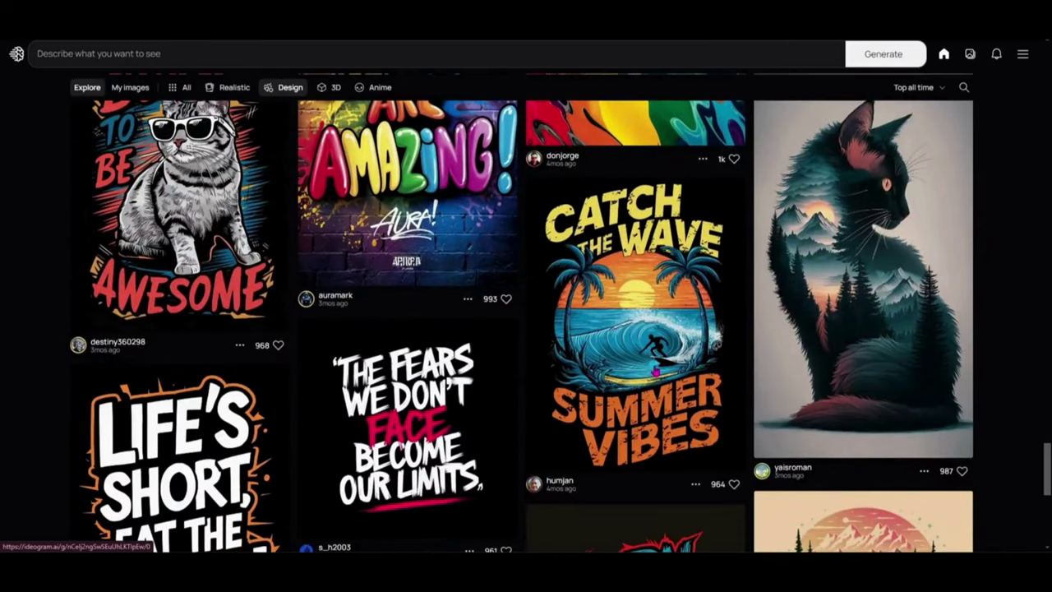
scroll(654, 371, "down", 1)
scroll(655, 372, "up", 3)
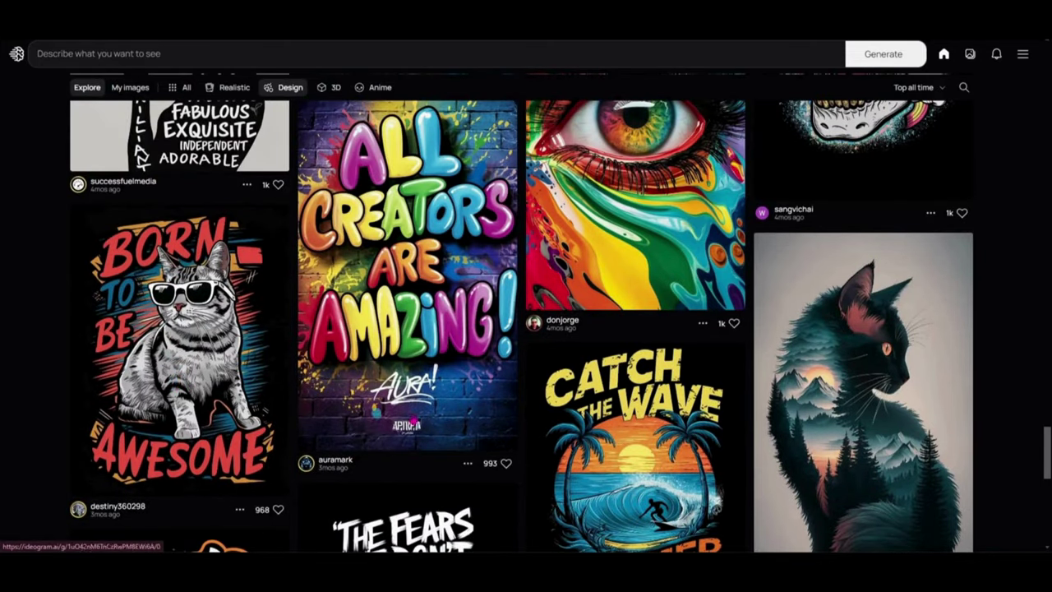
scroll(175, 386, "down", 5)
scroll(649, 377, "down", 3)
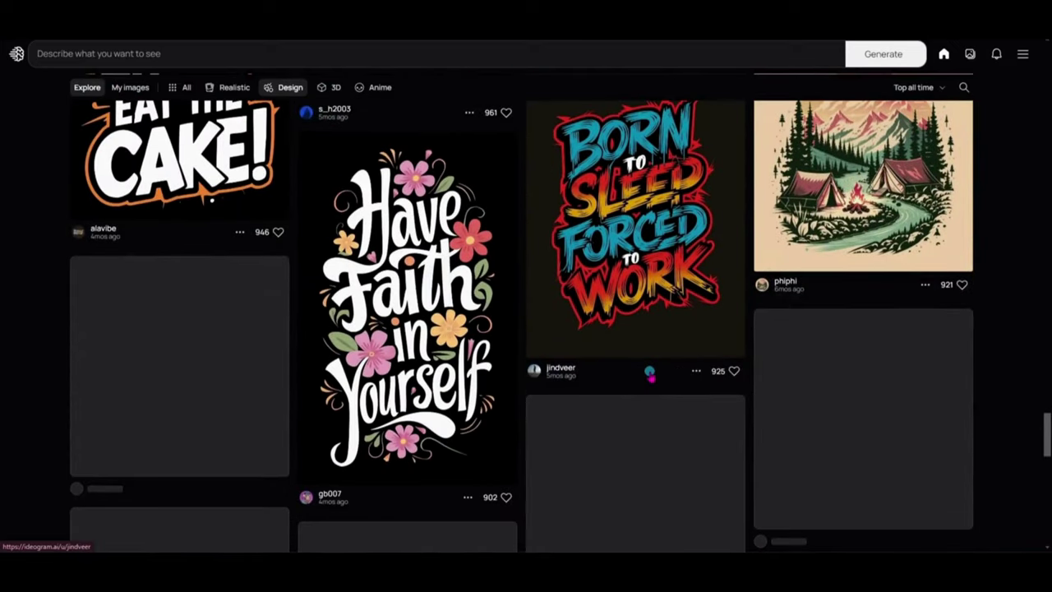
scroll(650, 377, "up", 4)
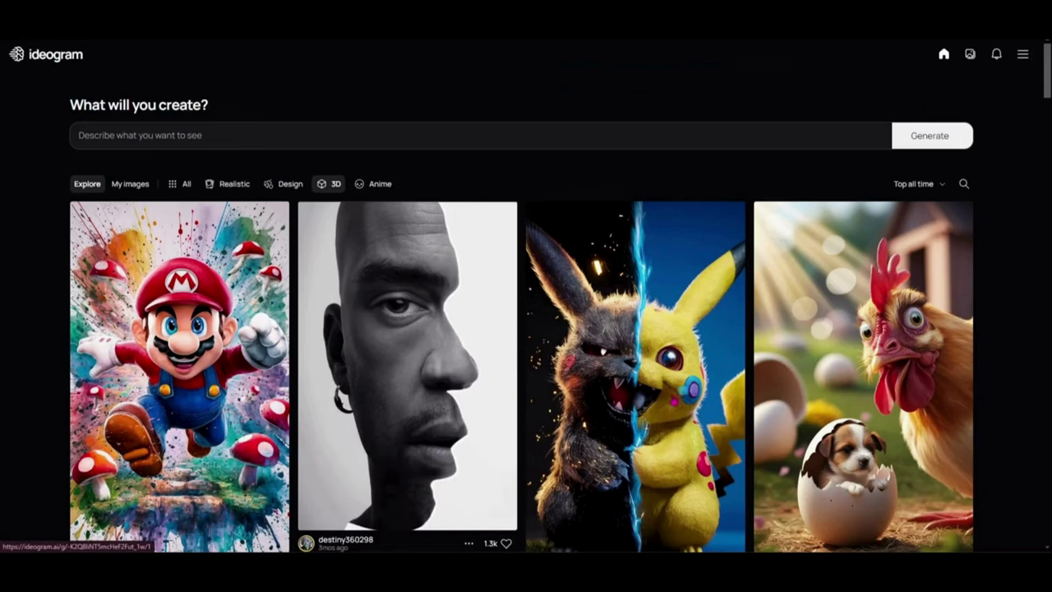
Step: Examine the top all-time 3D images in the gallery for characters, surreal subjects and dimensional name and word lettering
scroll(169, 384, "down", 1)
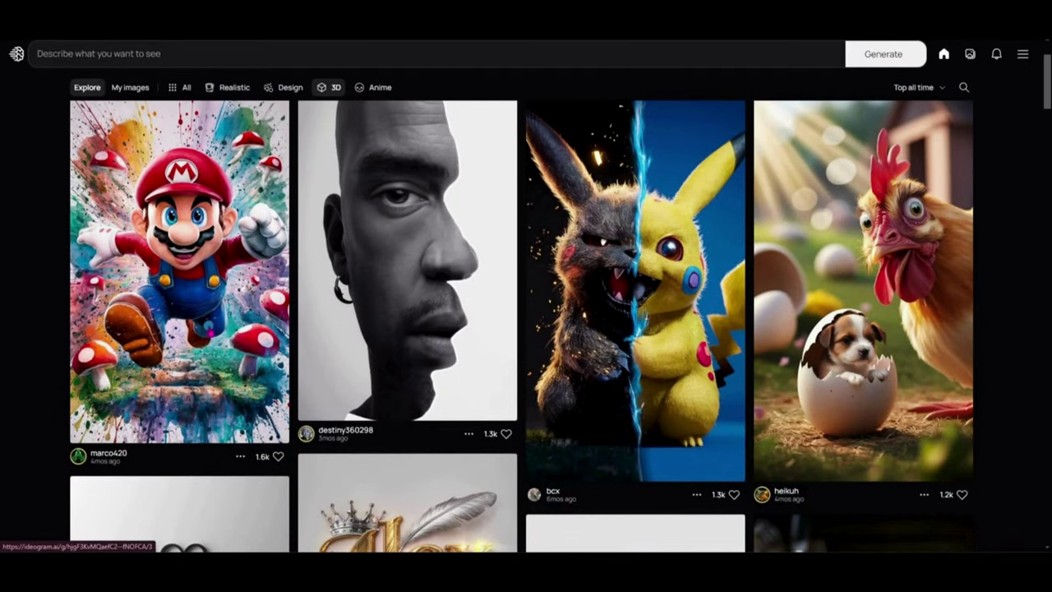
scroll(826, 283, "down", 2)
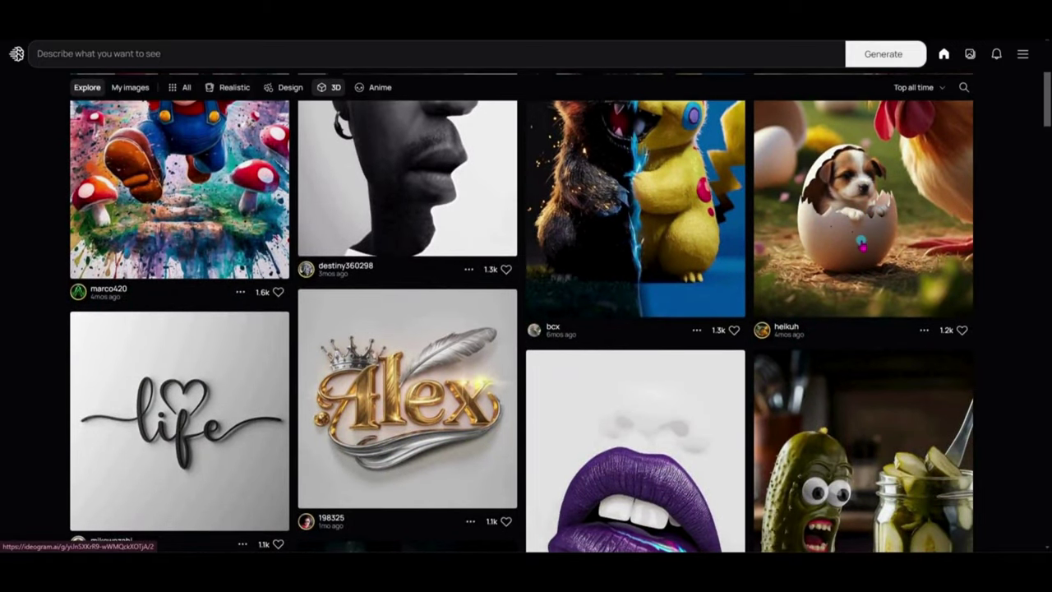
scroll(862, 238, "down", 3)
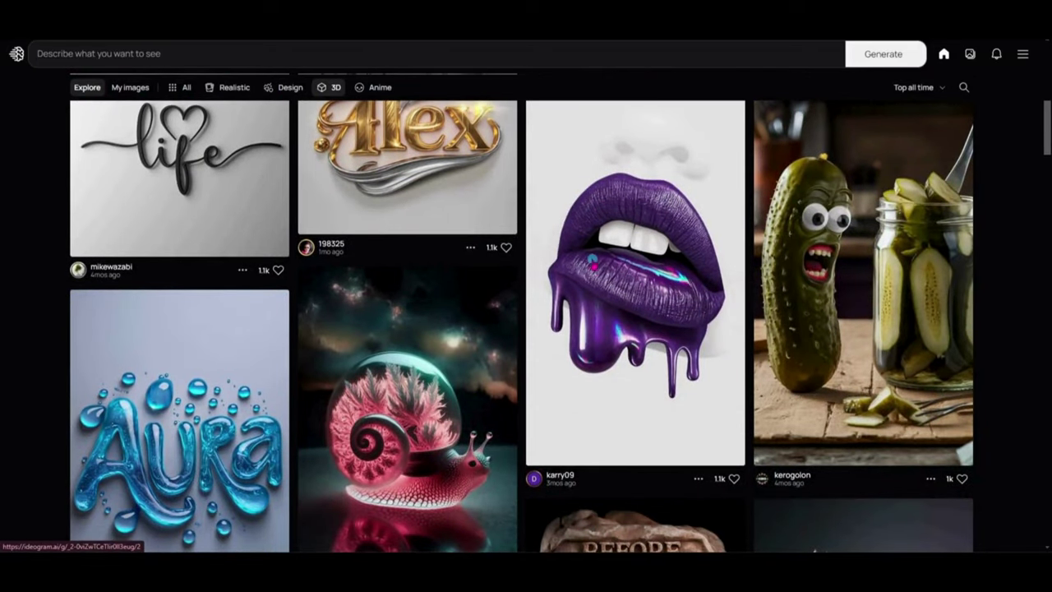
scroll(658, 349, "down", 3)
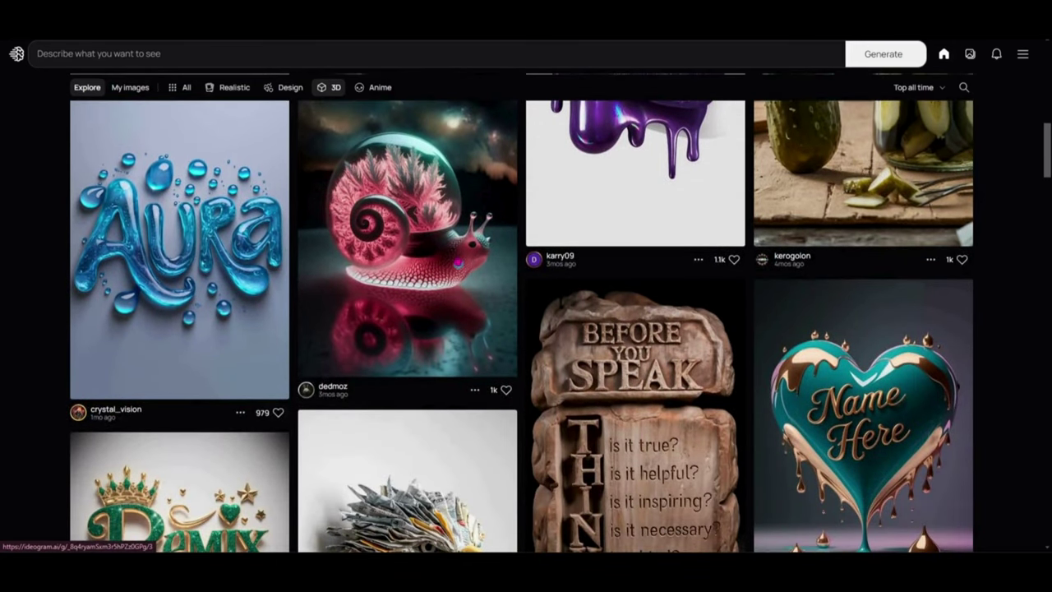
scroll(440, 272, "down", 2)
scroll(466, 371, "down", 6)
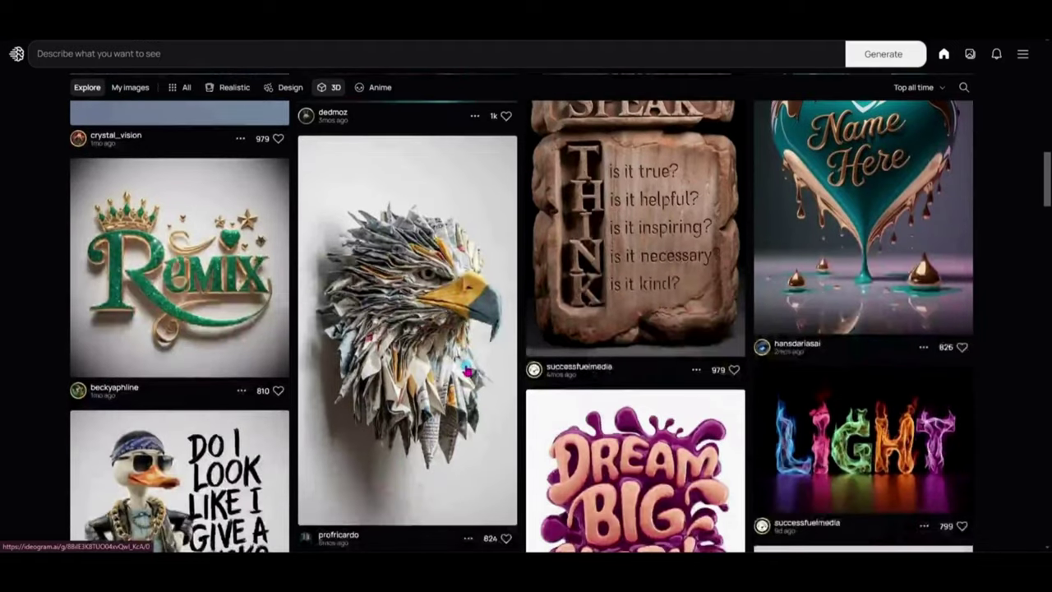
scroll(461, 369, "down", 2)
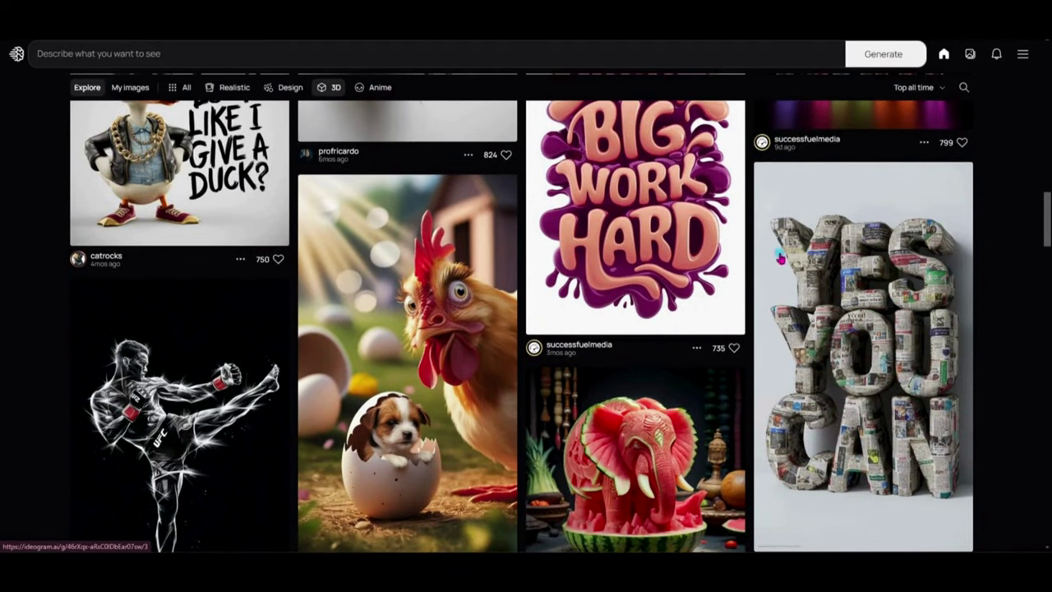
scroll(822, 294, "up", 2)
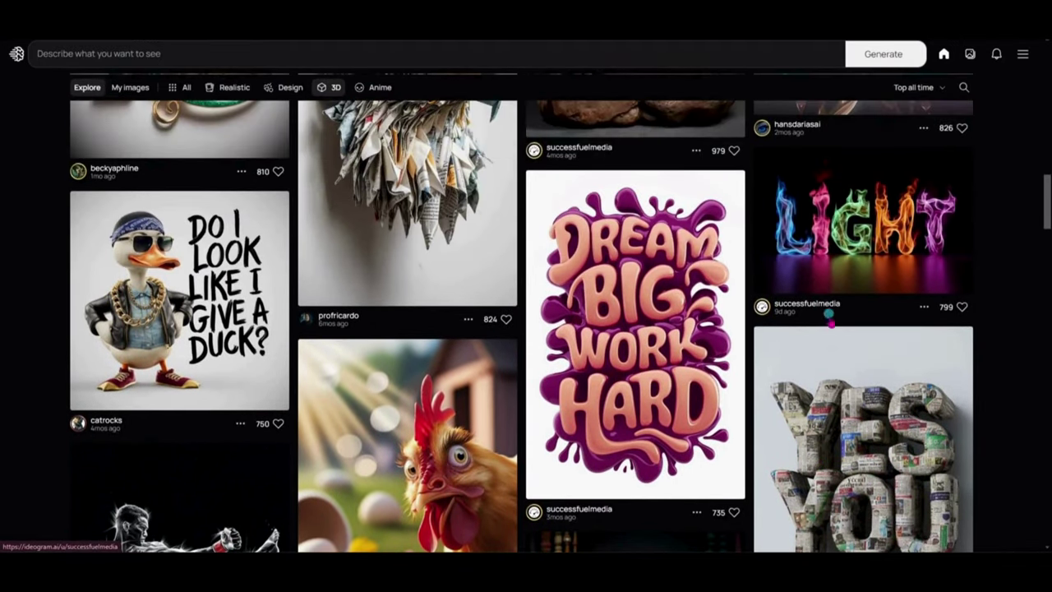
scroll(828, 318, "down", 4)
scroll(842, 343, "down", 5)
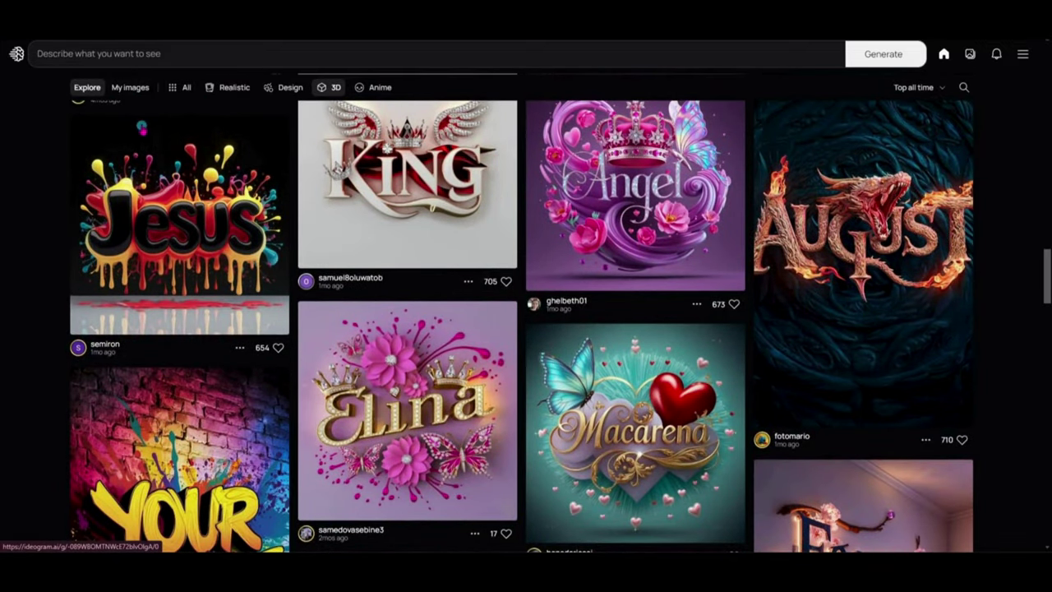
Step: Open the personal image collection, check its content-type filter options and search the images for "sirens"
left_click(129, 87)
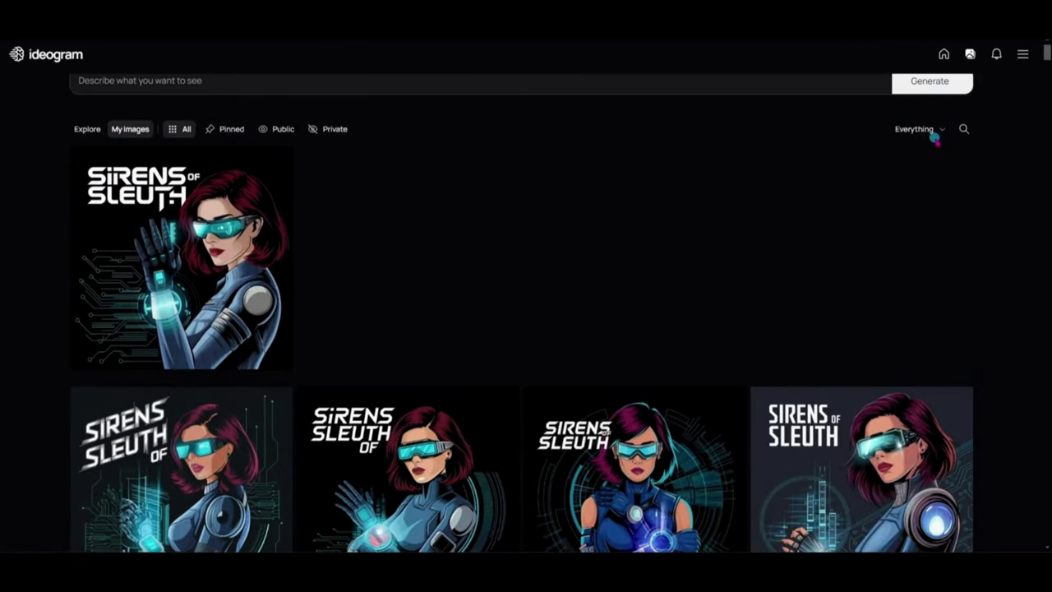
left_click(934, 134)
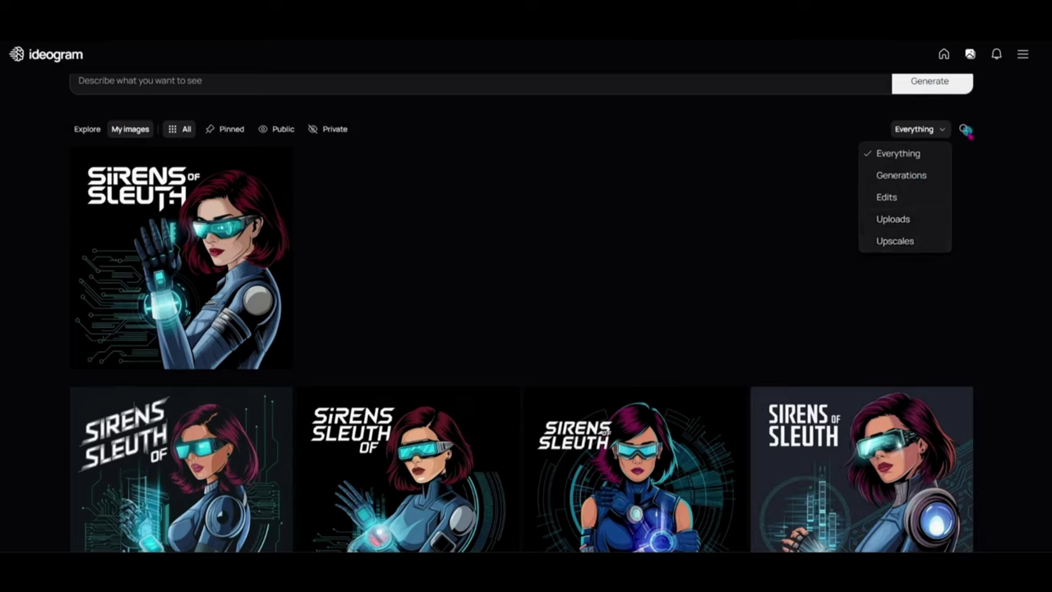
left_click(965, 129)
left_click(965, 129)
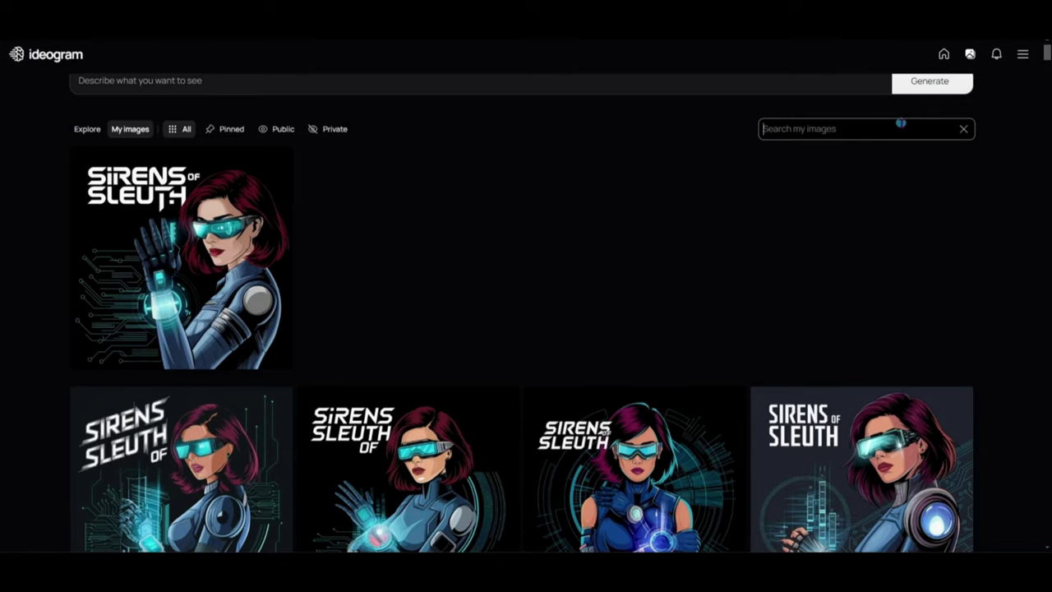
type("sirens")
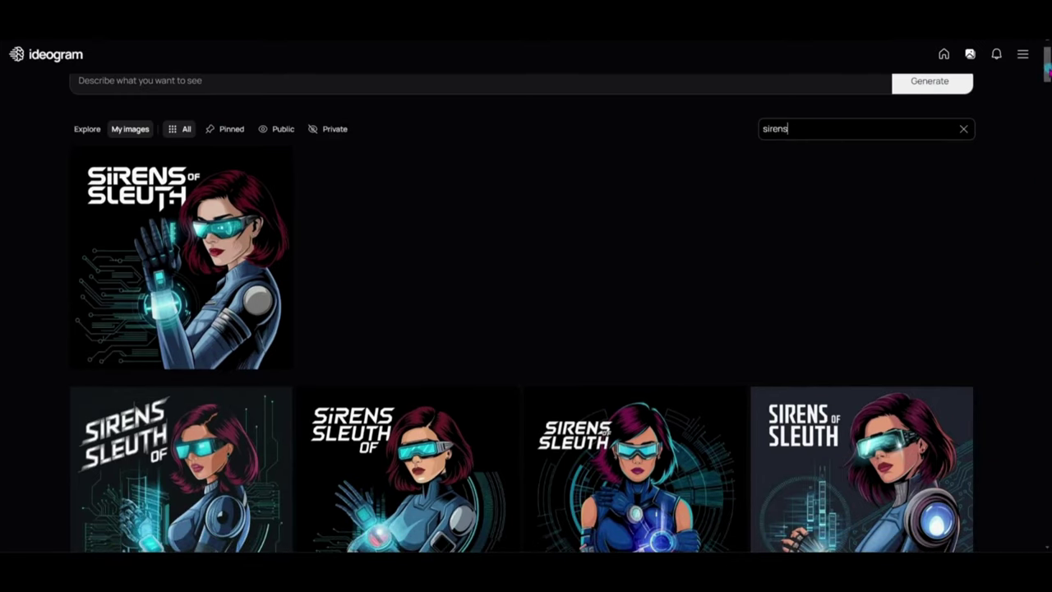
Step: Examine the "sirens" search results for the different logo, emblem, illustration and lettering styles tried for Sirens of Sleuth
left_click_drag(1047, 69, 1048, 190)
scroll(1048, 193, "down", 10)
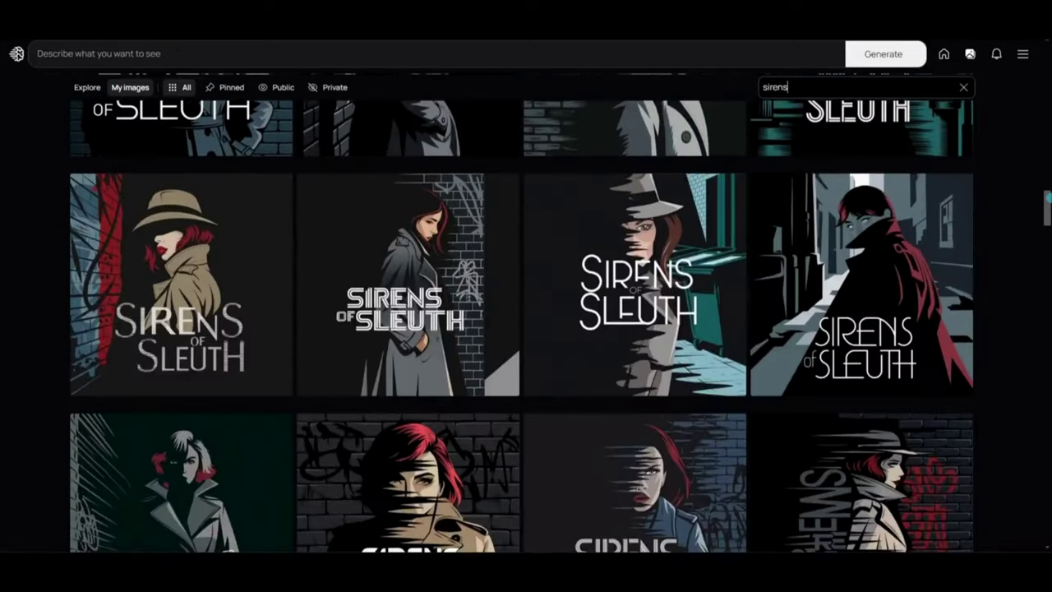
scroll(1048, 193, "down", 10)
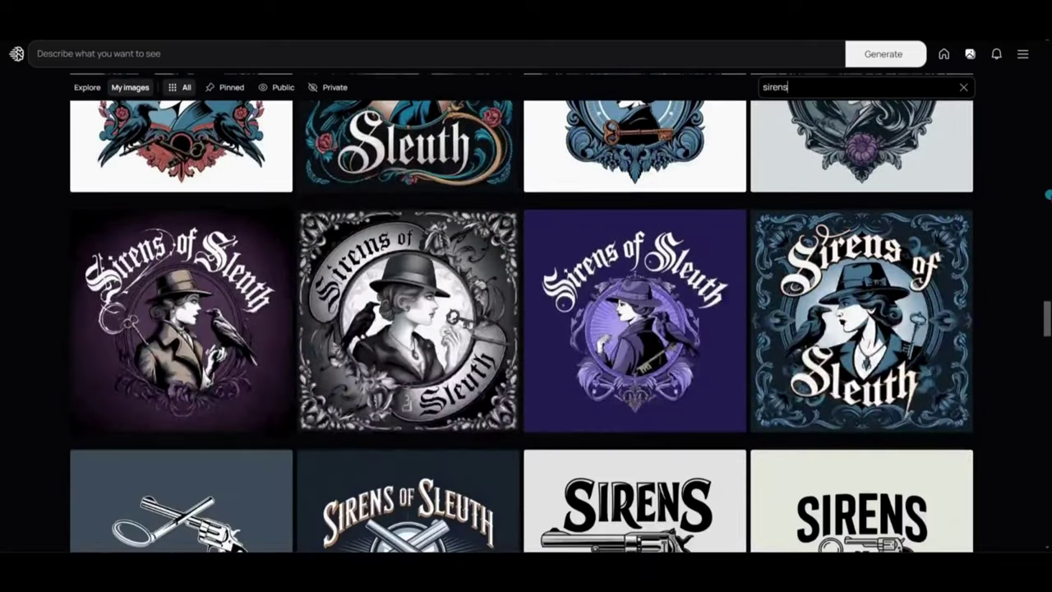
scroll(1048, 195, "down", 10)
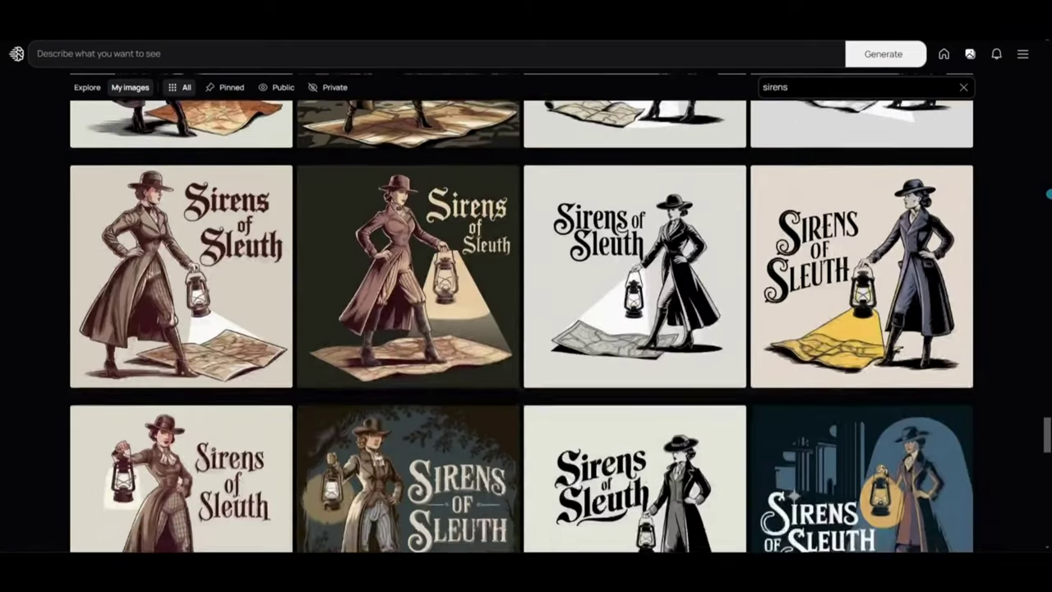
scroll(1049, 193, "down", 1)
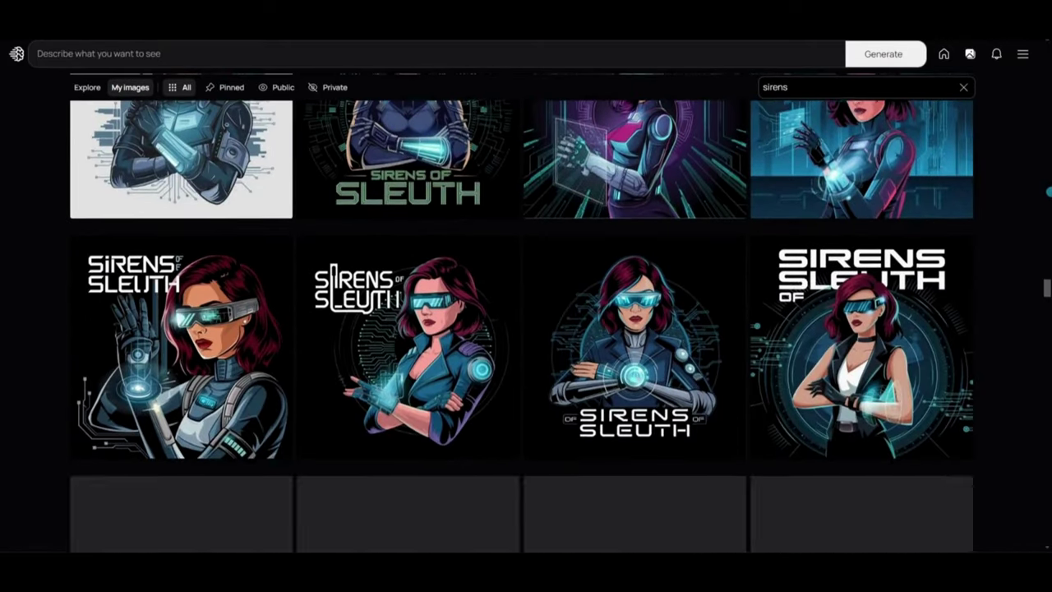
scroll(1048, 192, "down", 4)
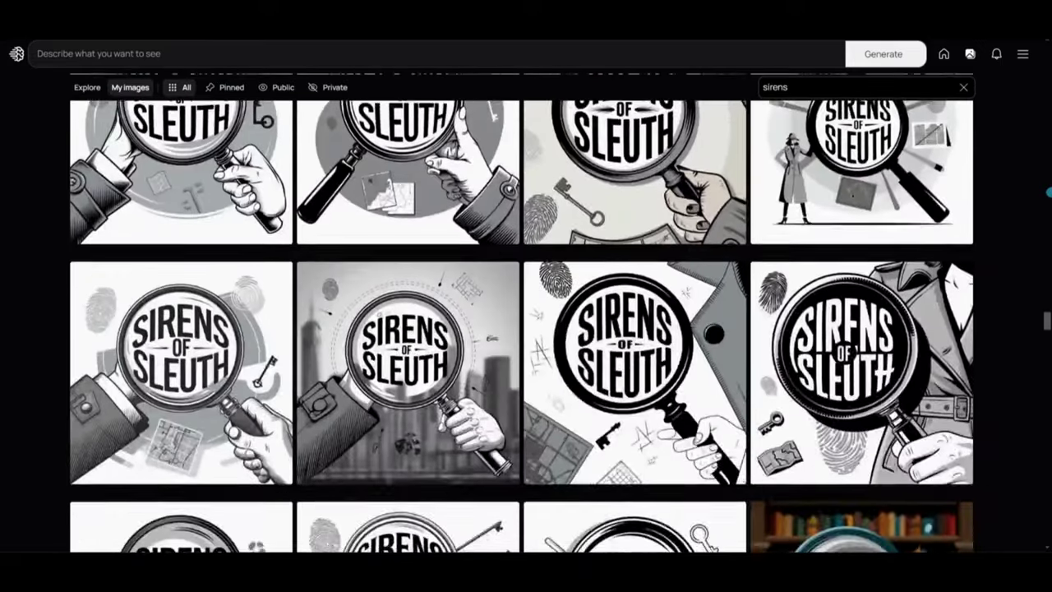
scroll(1048, 198, "down", 15)
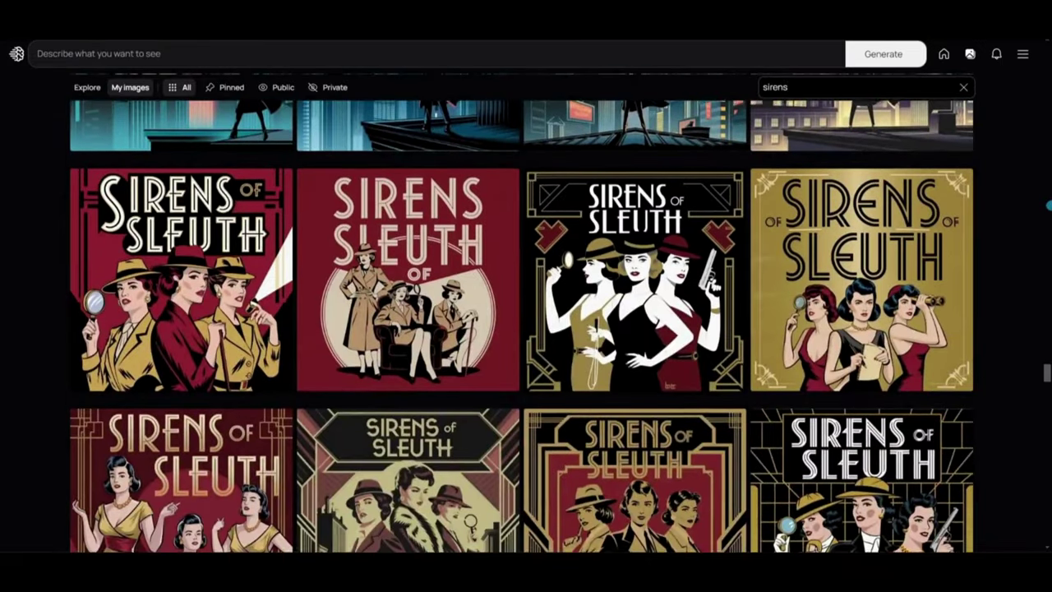
scroll(1048, 205, "down", 10)
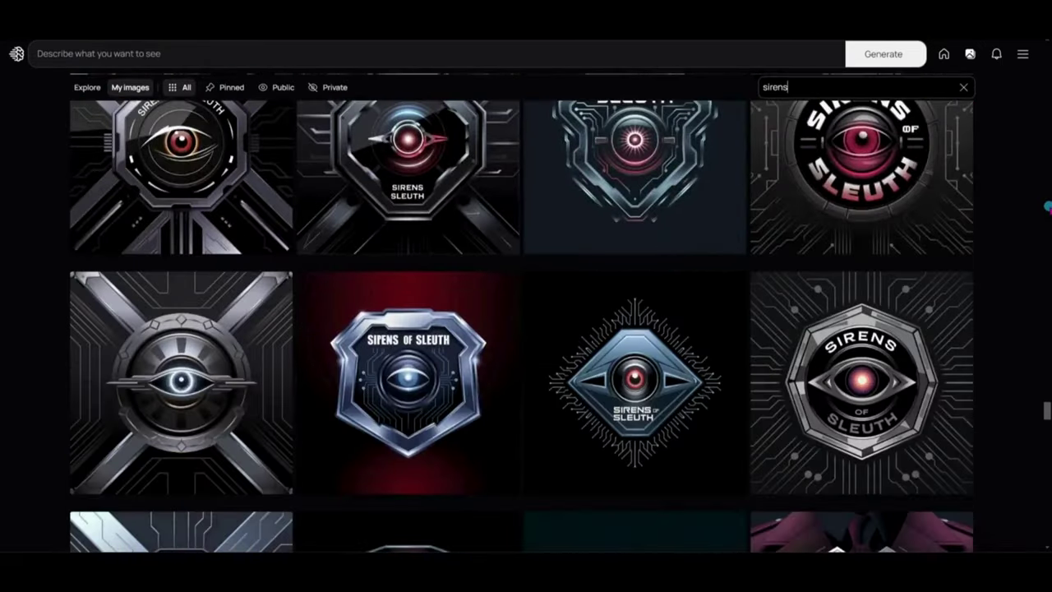
scroll(1047, 208, "down", 12)
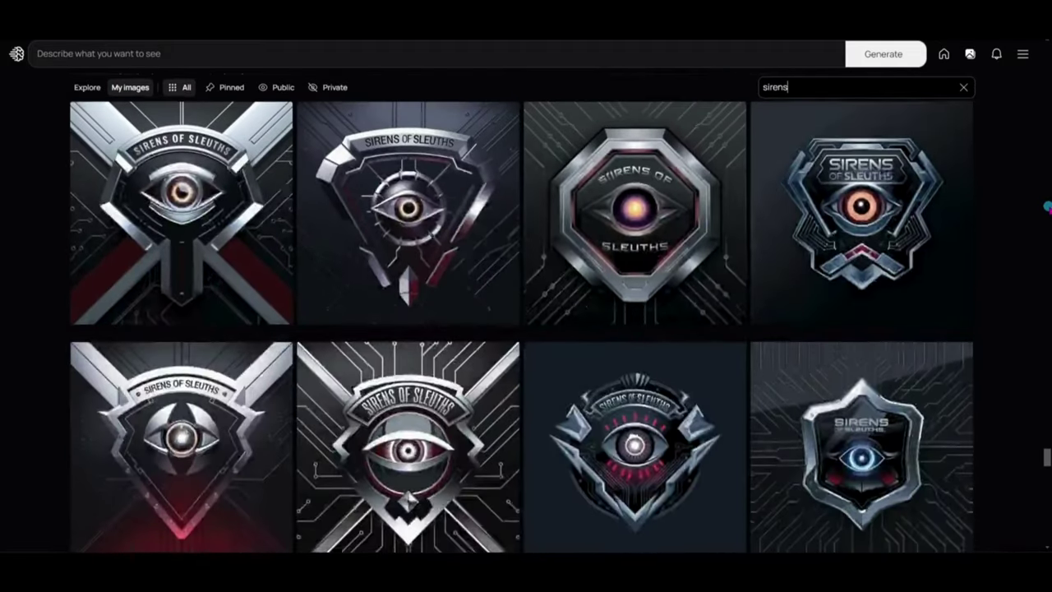
scroll(1047, 208, "down", 10)
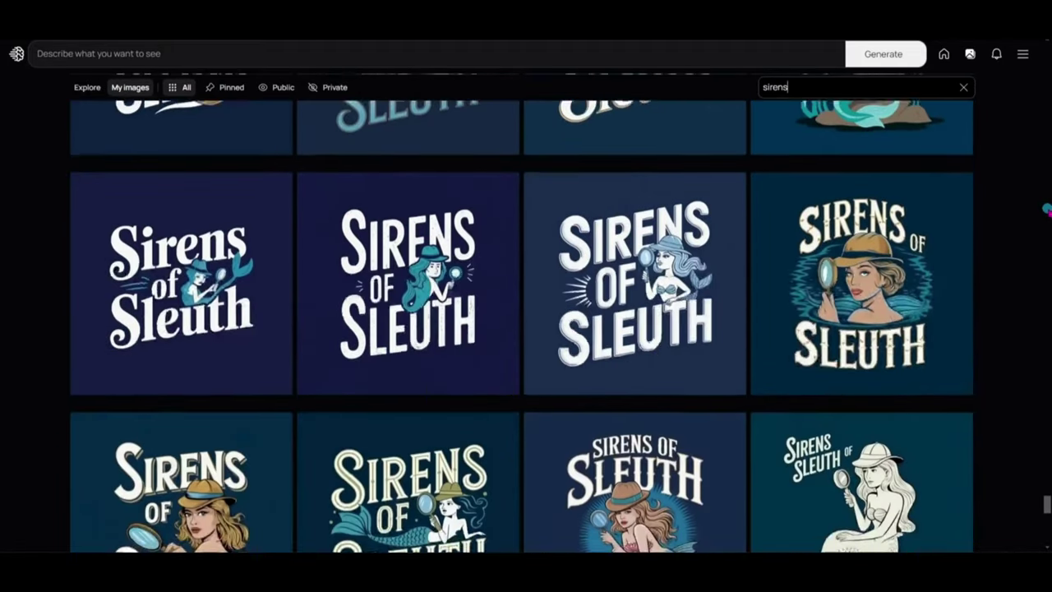
scroll(1047, 208, "down", 12)
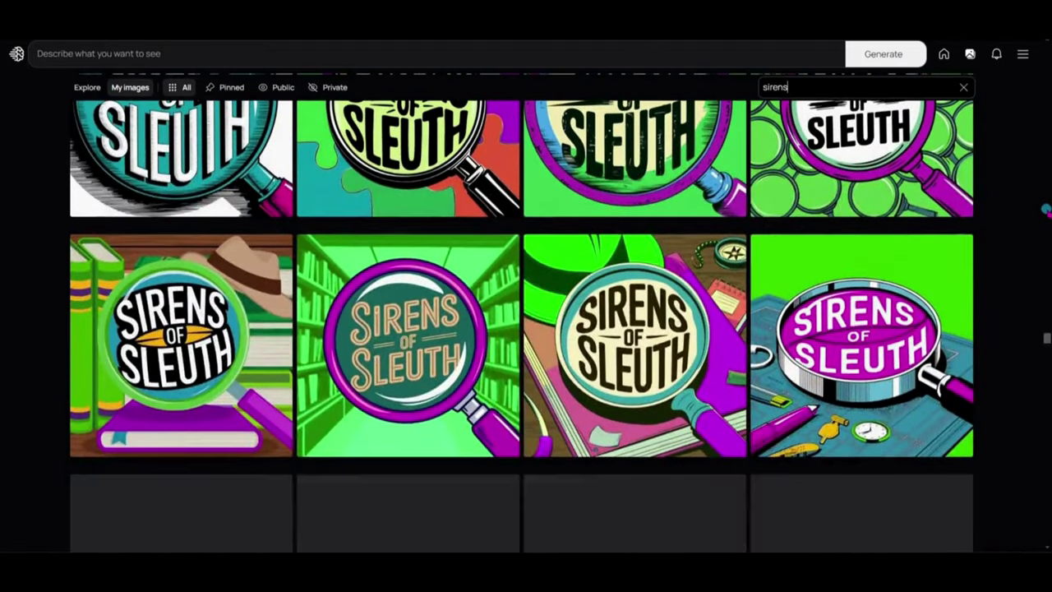
scroll(1048, 420, "down", 3)
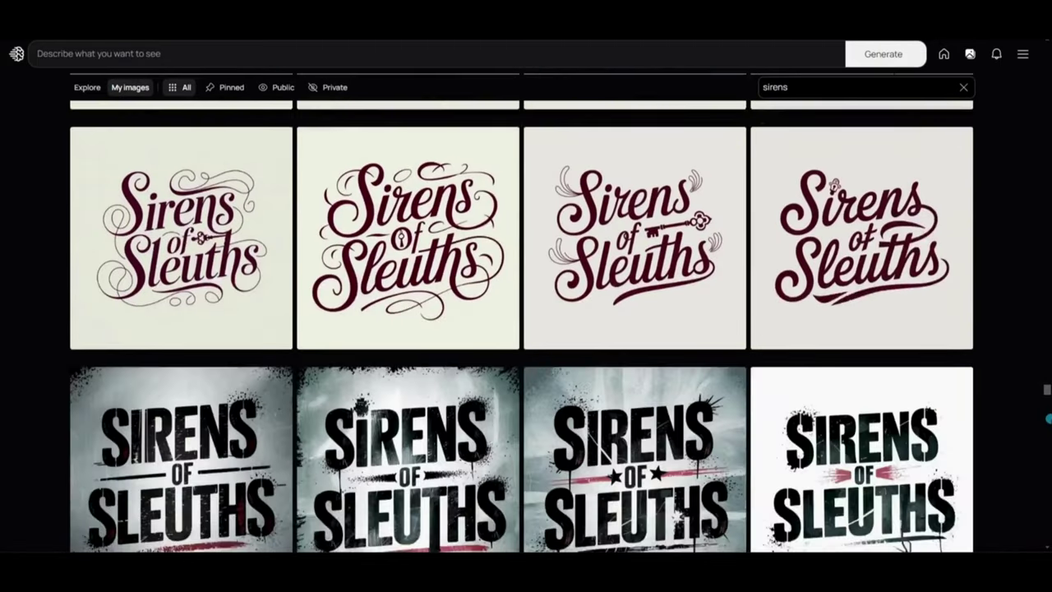
scroll(1048, 419, "down", 5)
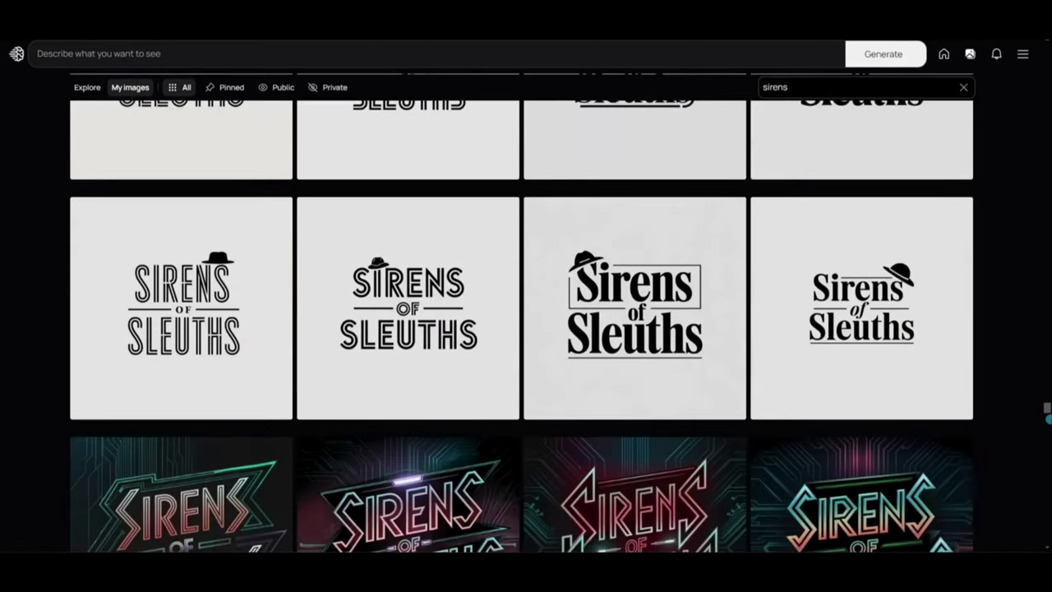
scroll(1048, 418, "down", 6)
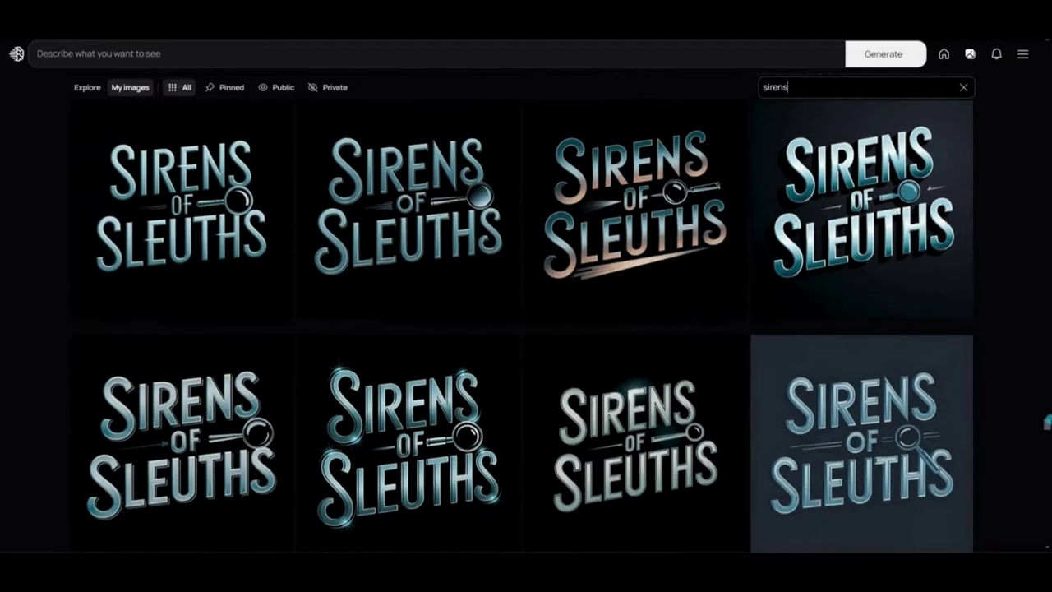
Step: Examine the realistic bar, detective-office and group portrait scenes among the "sirens" results, and return to the start of the results
scroll(1047, 426, "up", 10)
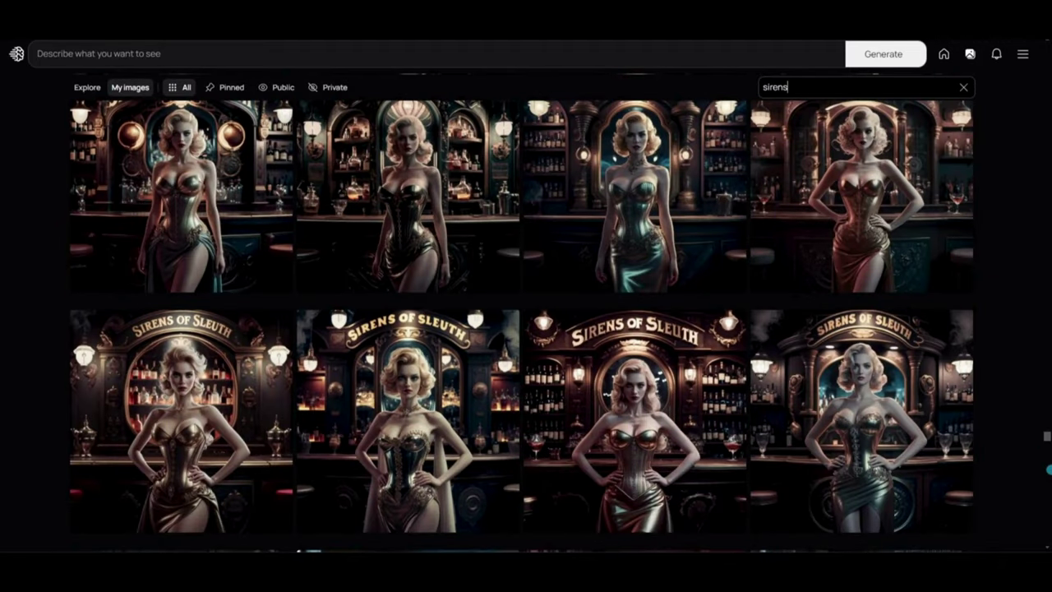
scroll(994, 468, "down", 5)
scroll(966, 465, "up", 5)
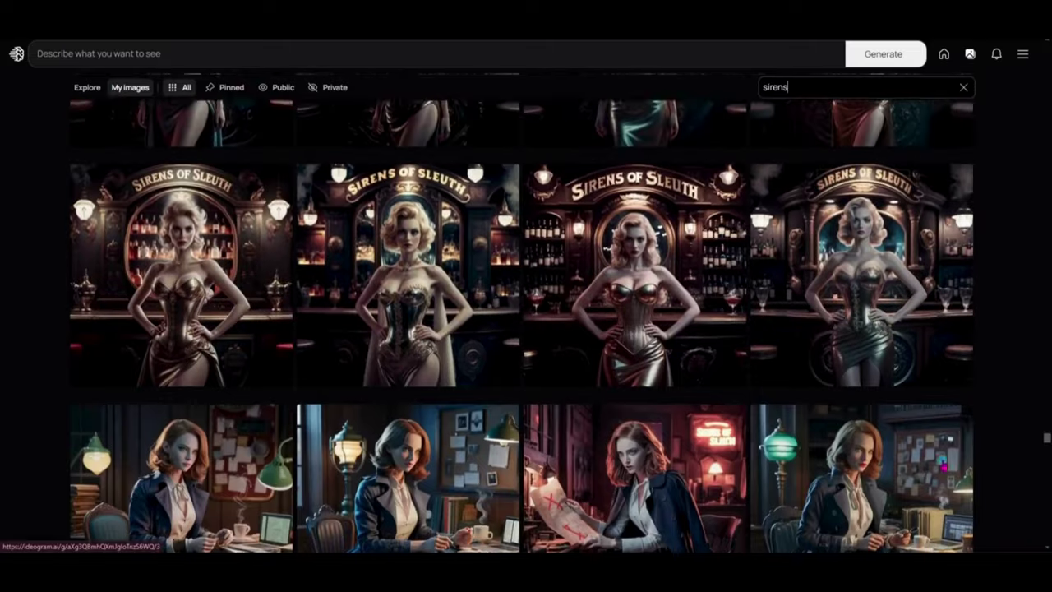
scroll(939, 463, "down", 2)
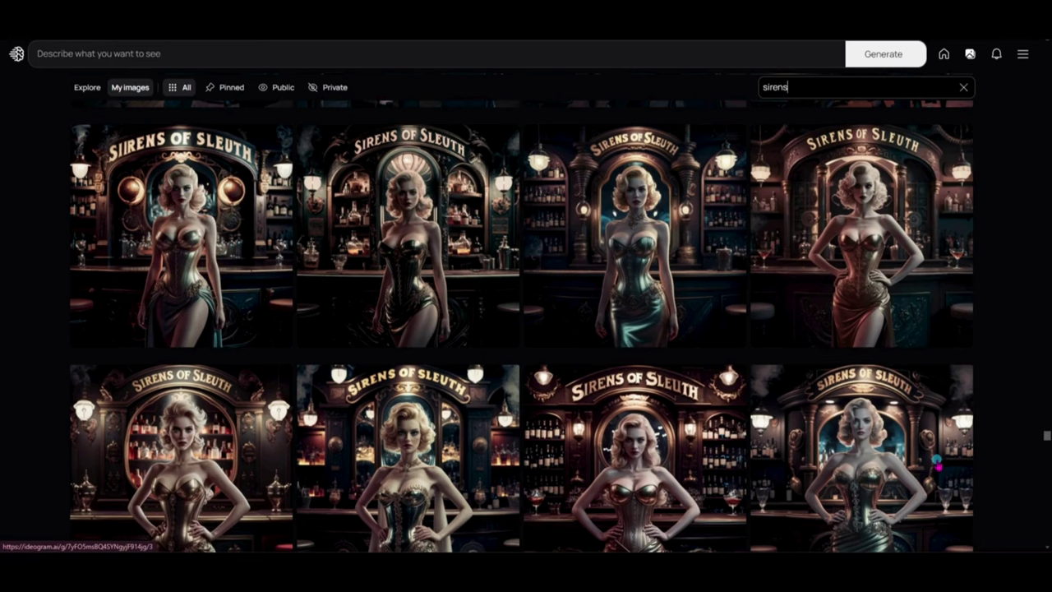
scroll(936, 463, "down", 3)
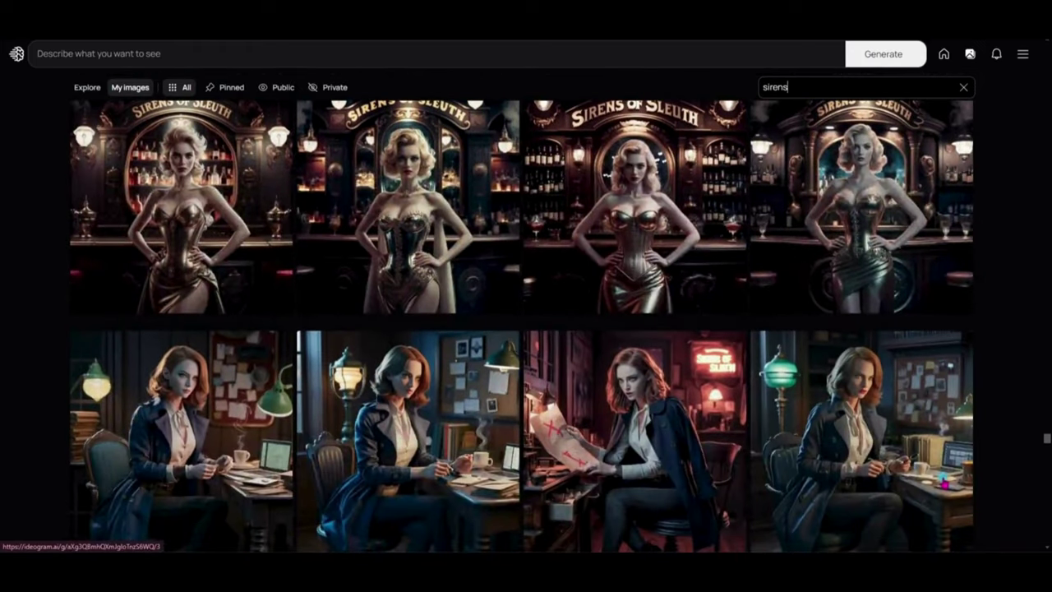
scroll(942, 479, "up", 2)
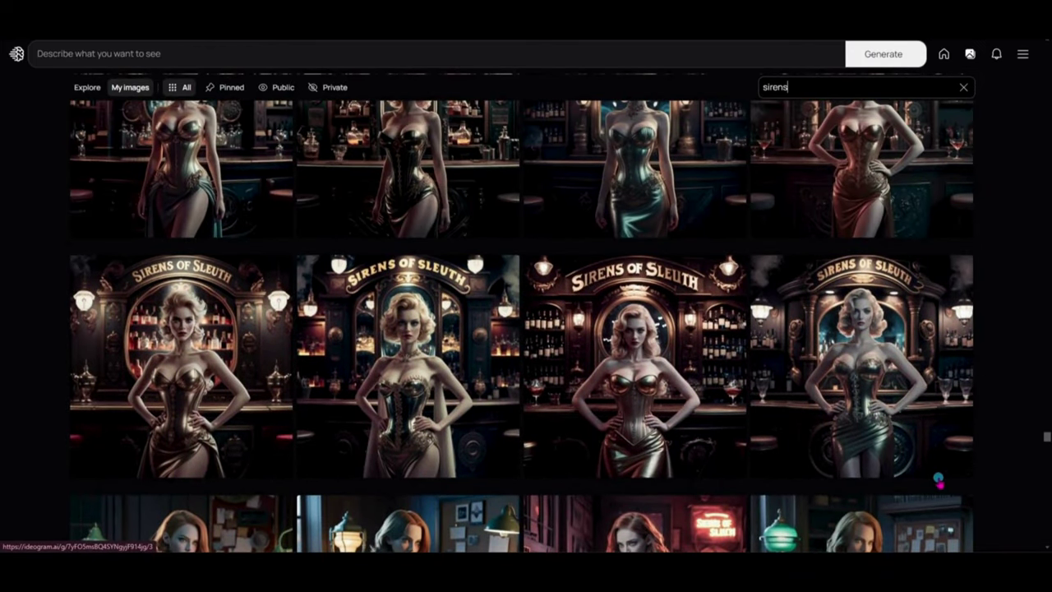
scroll(939, 479, "down", 10)
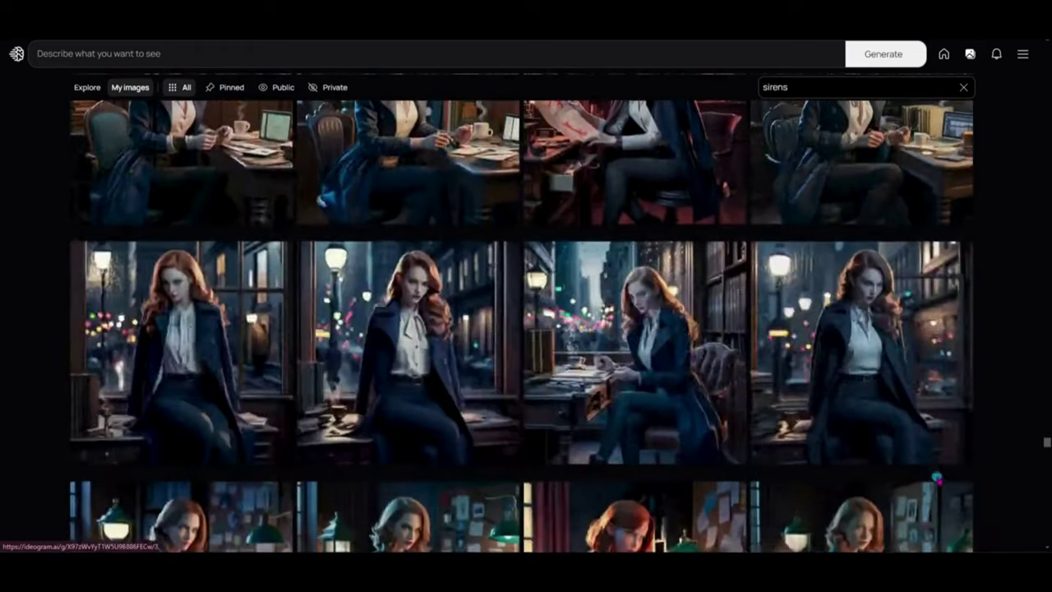
scroll(938, 483, "down", 10)
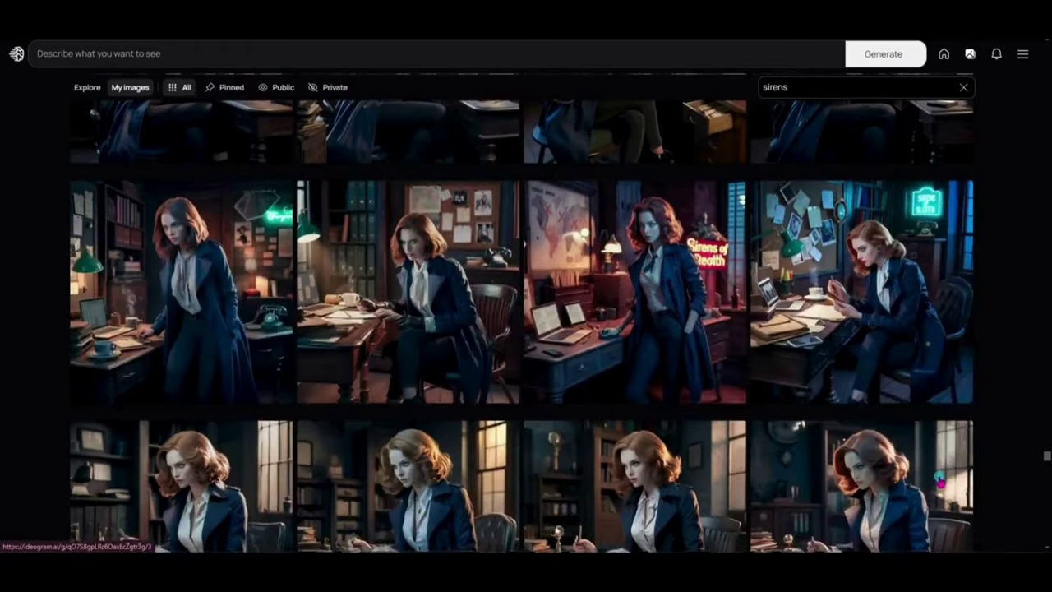
scroll(939, 479, "down", 10)
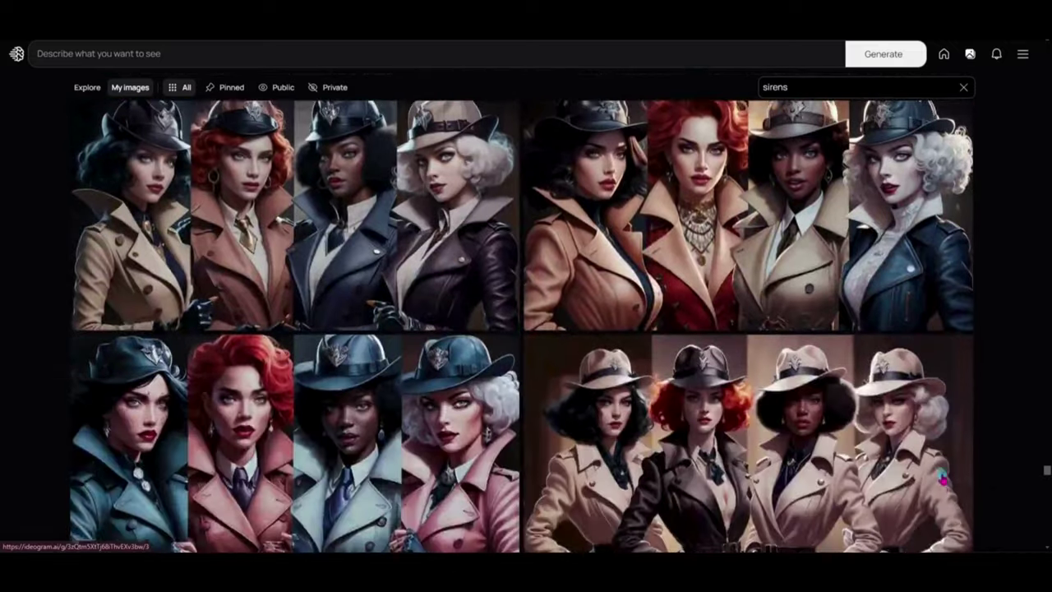
scroll(942, 475, "down", 5)
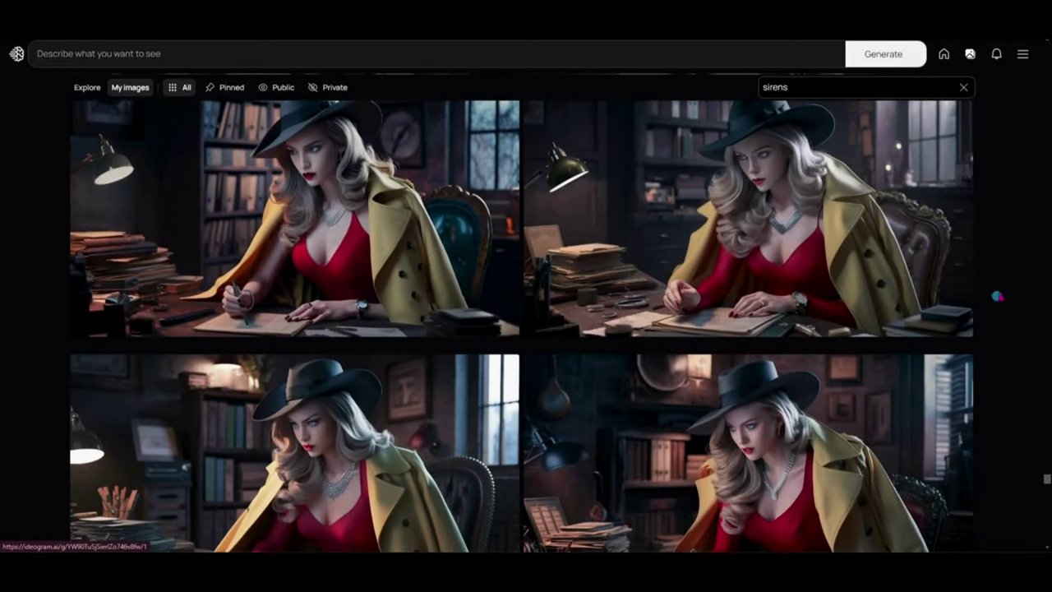
key("Return")
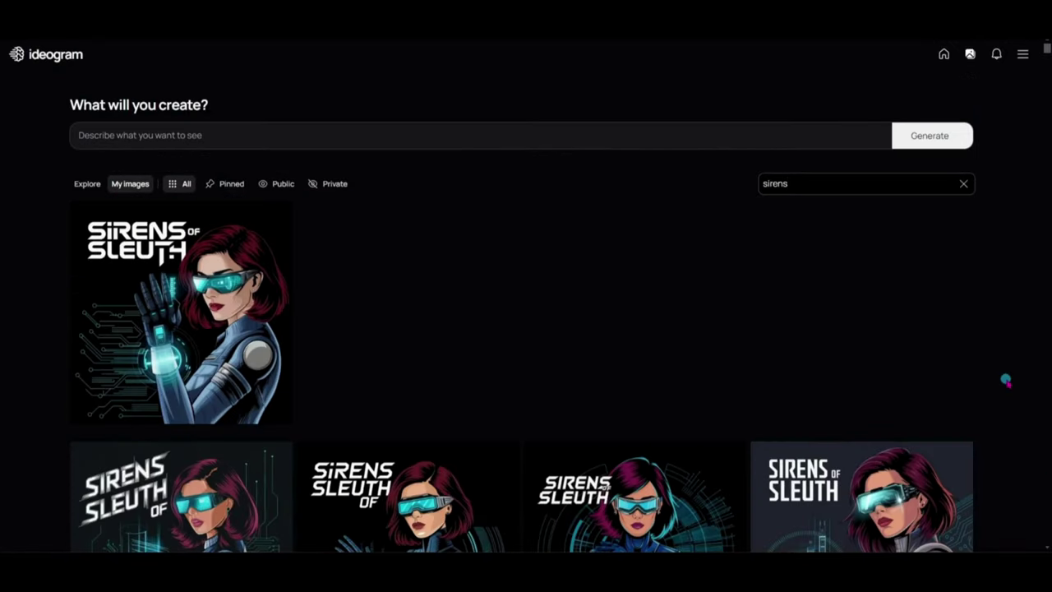